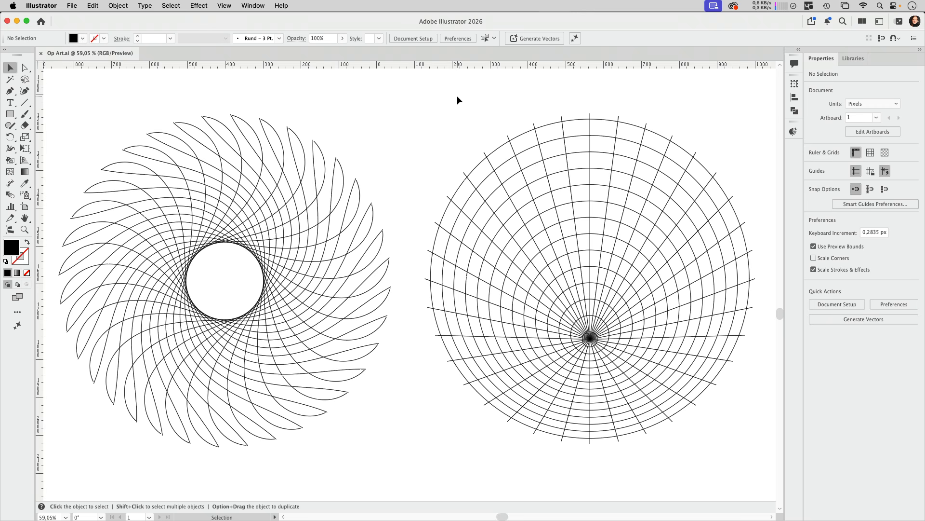
Join all the radial lines of the circular grid into one continuous path, leaving the concentric circles out of the selection.
left_click_drag(467, 94, 716, 394)
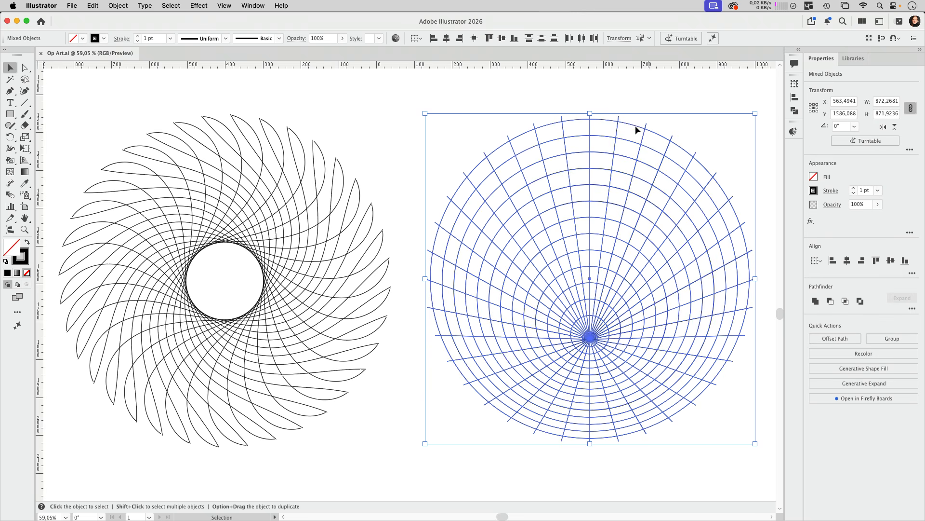
left_click(607, 120, "shift")
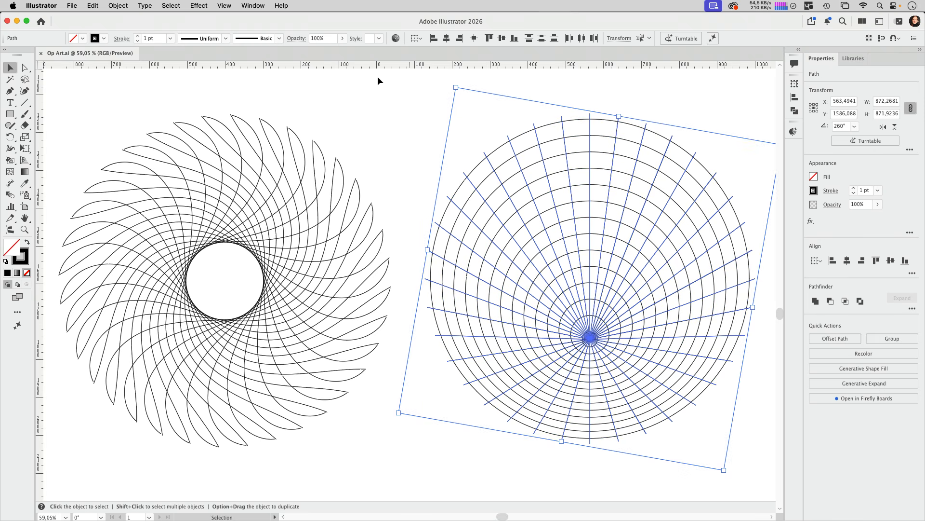
left_click(119, 7)
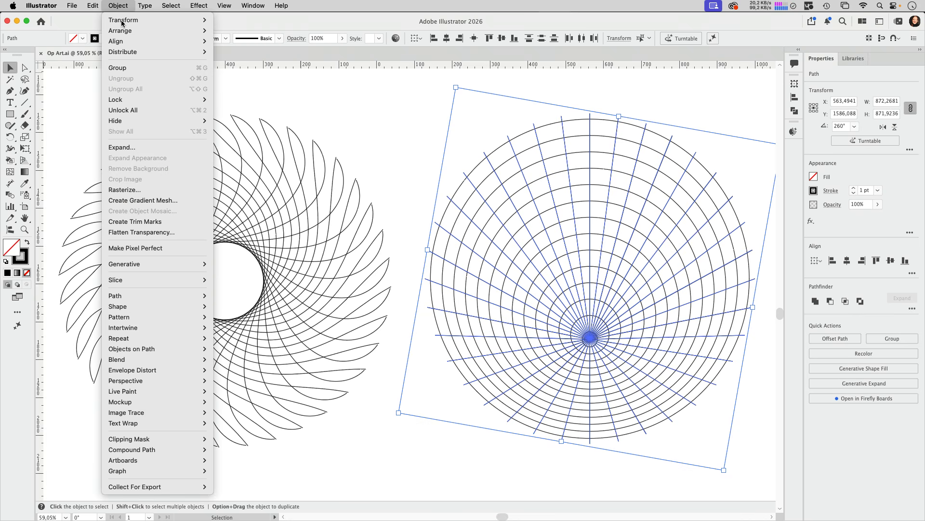
mouse_move(129, 297)
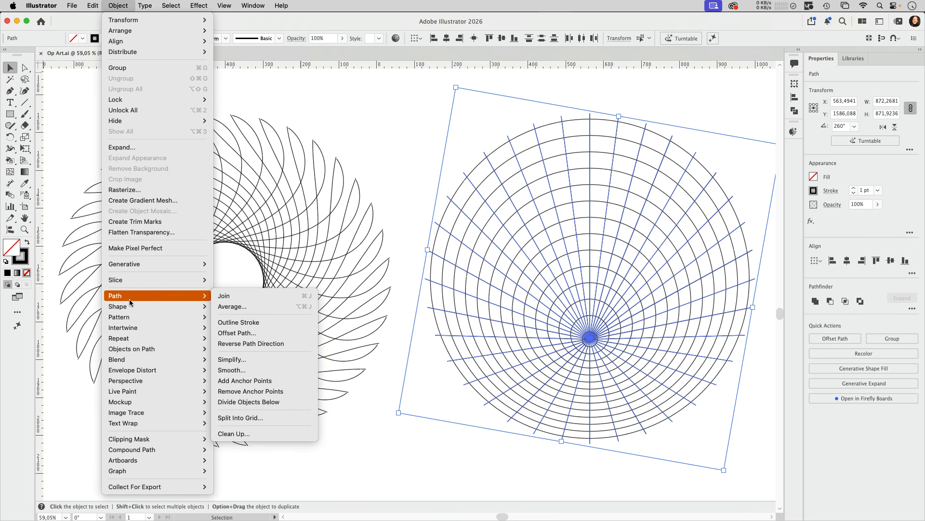
left_click(232, 301)
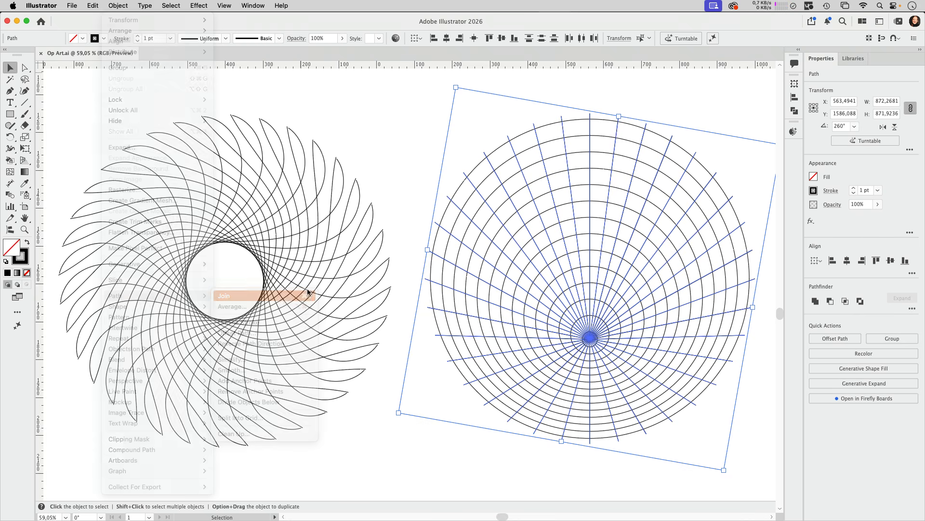
left_click(664, 101)
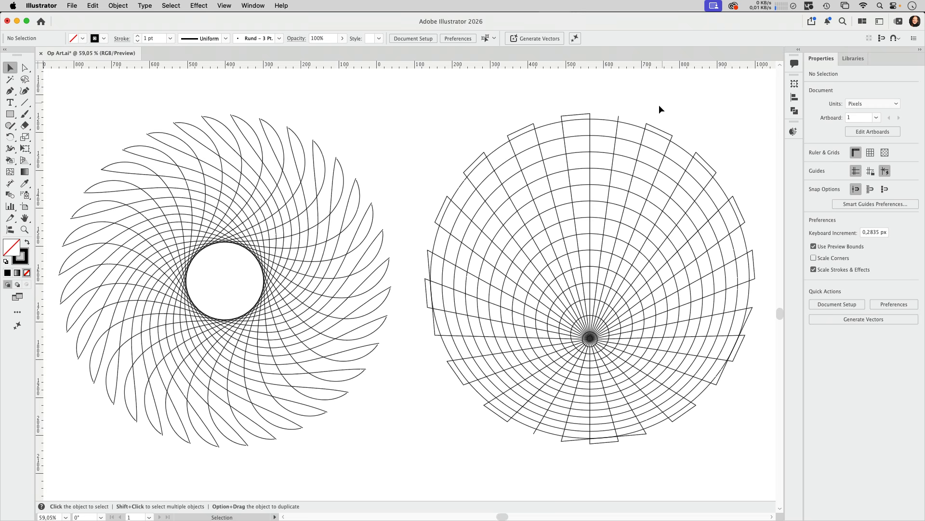
Add an anchor point to the joined line path's outer connecting segment on the grid's left side and pull it outward, clear of the circles.
key("space")
left_click_drag(629, 355, 529, 358)
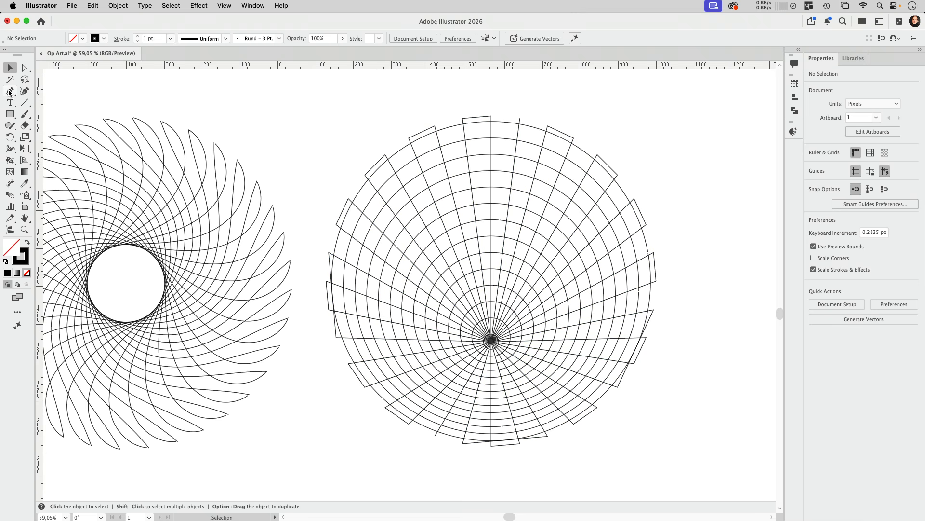
left_click(367, 178)
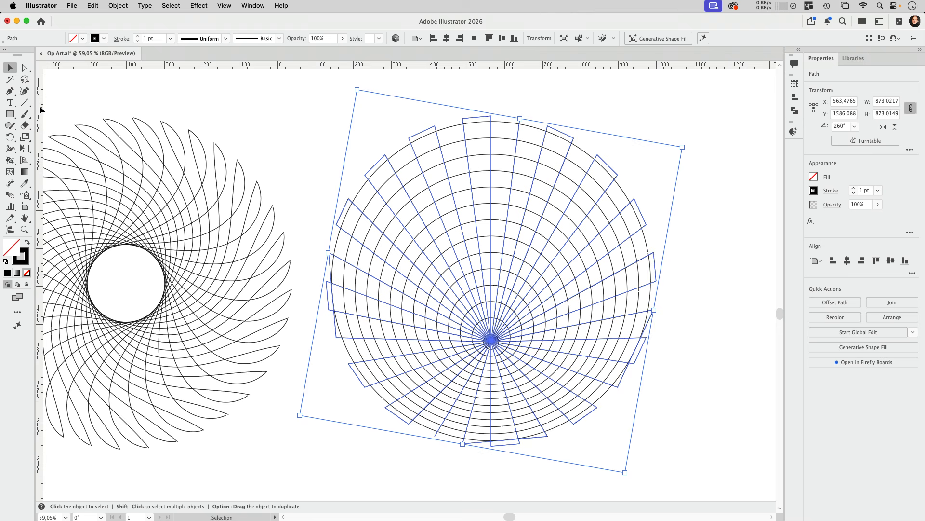
left_click(10, 90)
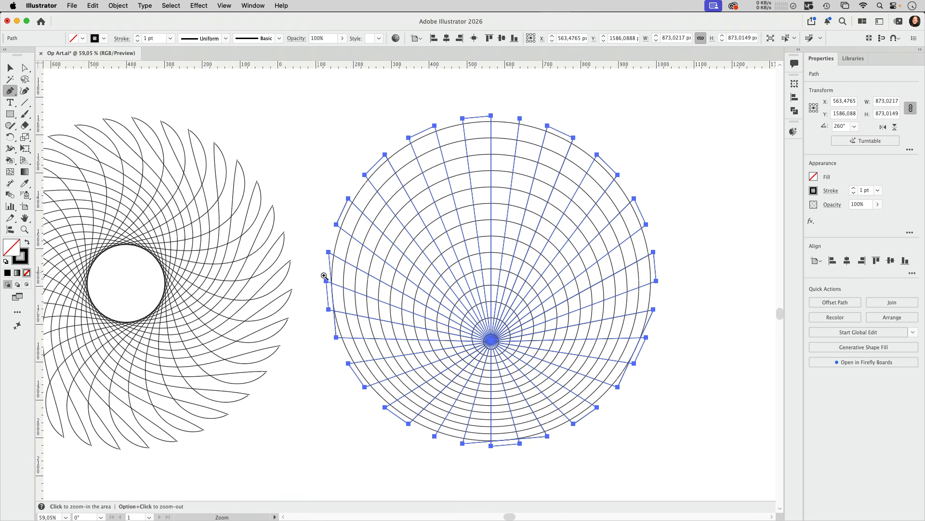
scroll(330, 265, "up", 5, "alt")
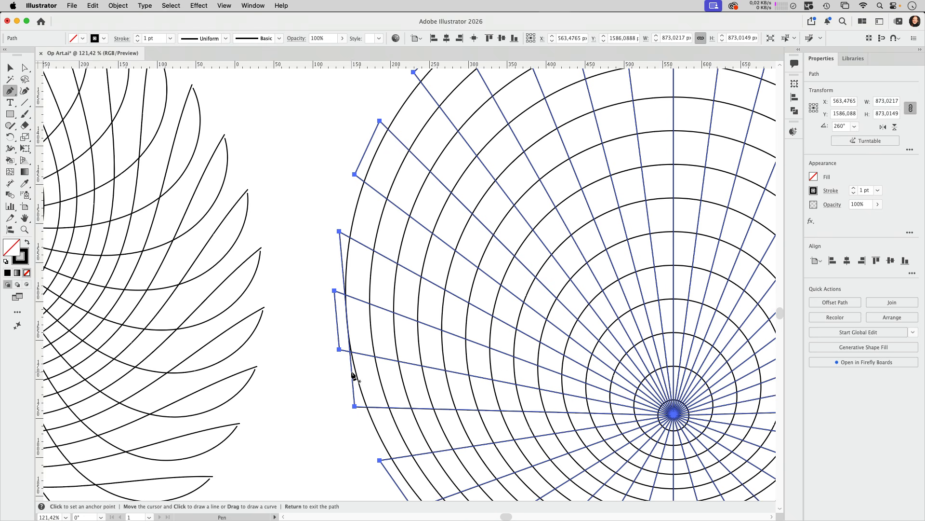
left_click(353, 394)
left_click_drag(354, 396, 294, 345)
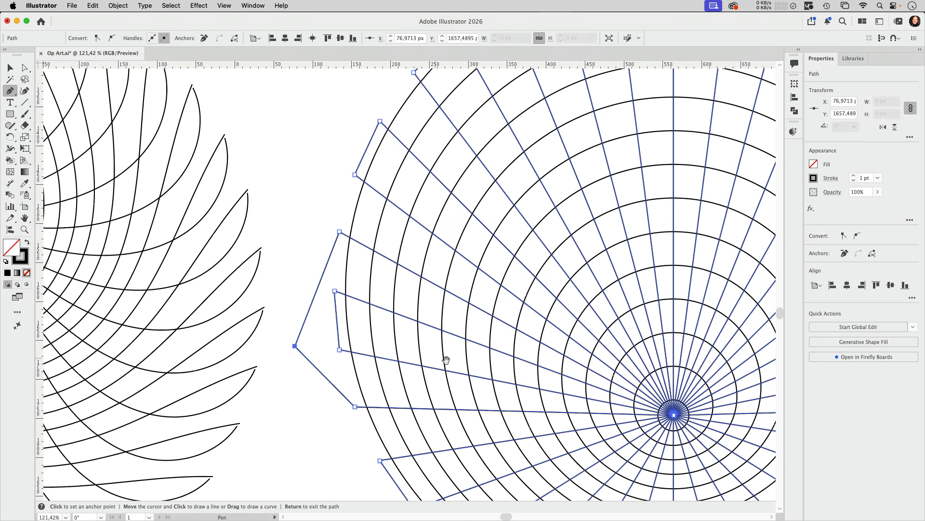
Pull the connecting segments that cut across the outer circle at the grid's bottom and lower right outward with added anchor points.
left_click_drag(481, 365, 346, 131)
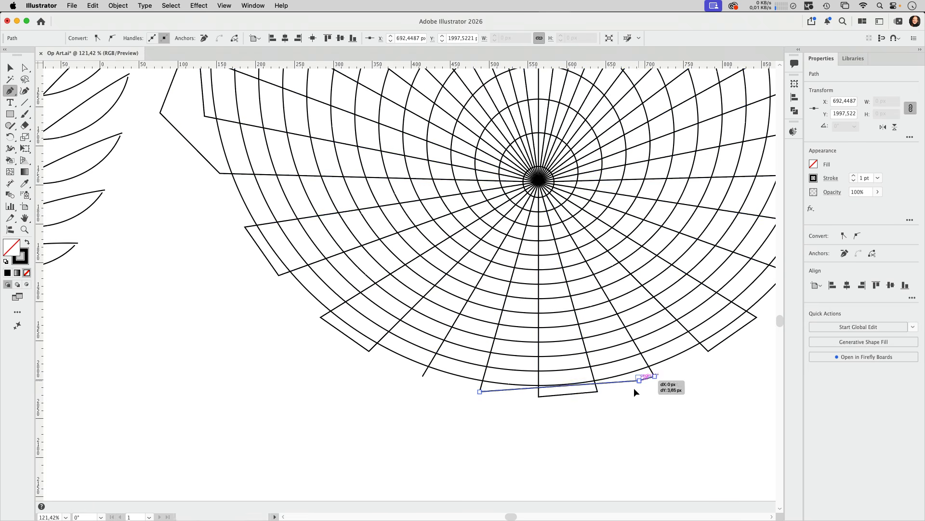
scroll(634, 388, "right", 5)
scroll(634, 388, "up", 4)
left_click_drag(605, 329, 626, 364)
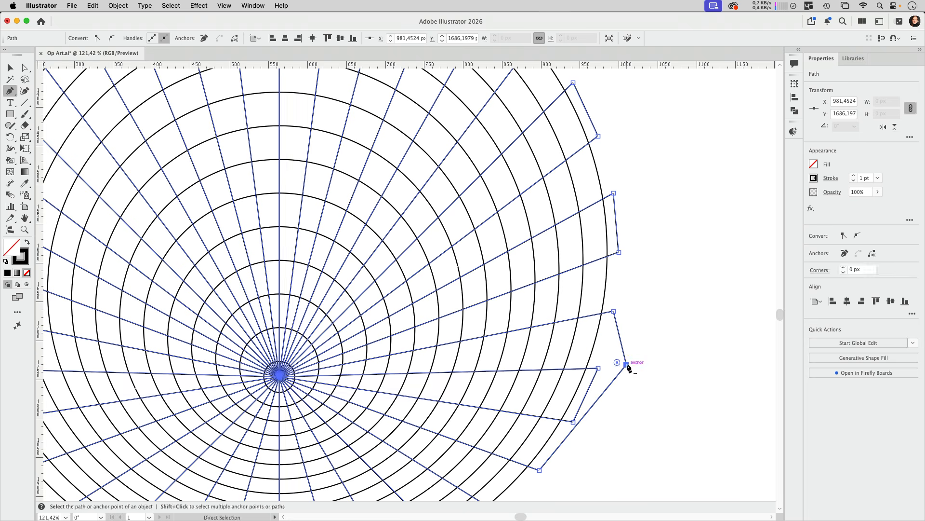
left_click(674, 247, "ctrl")
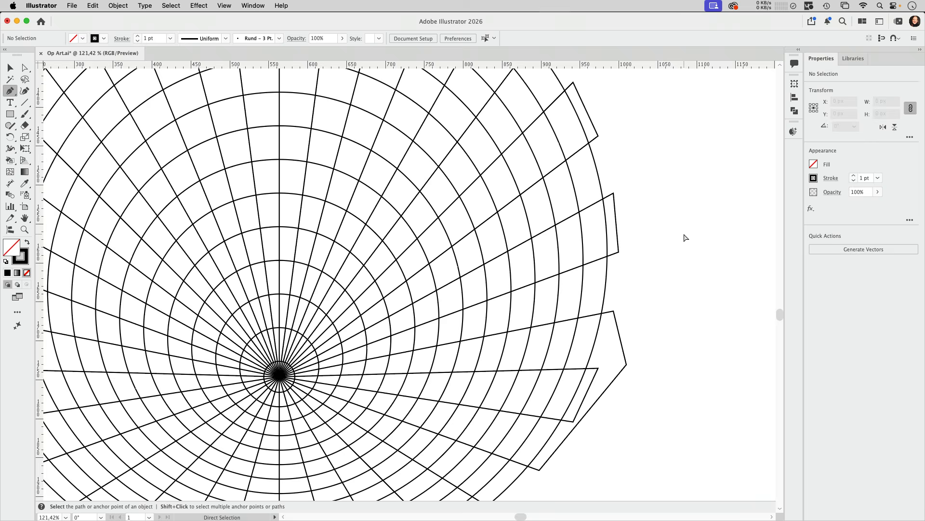
Close the joined line path with the Pen tool, routing from its open top end around the grid's right side to its open bottom end.
key("ctrl+minus")
key("ctrl+minus")
scroll(570, 245, "left", 5)
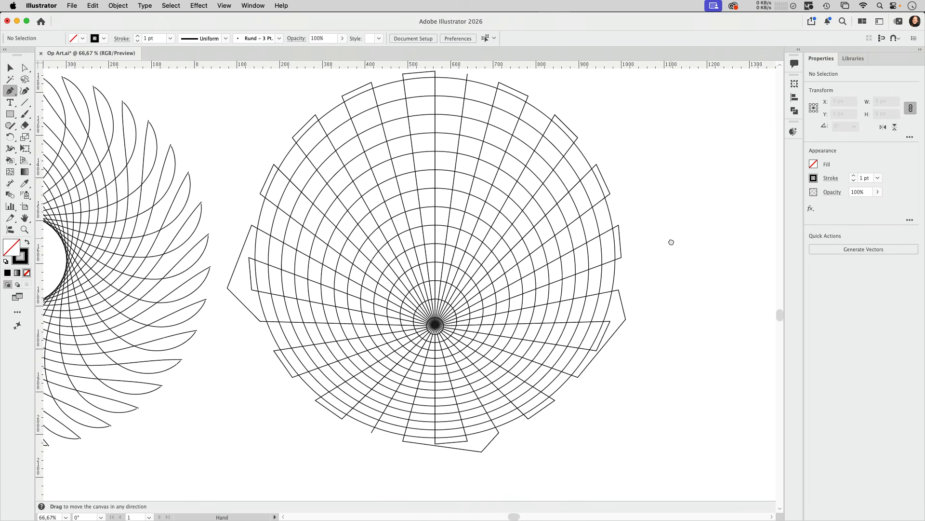
scroll(669, 241, "up", 1)
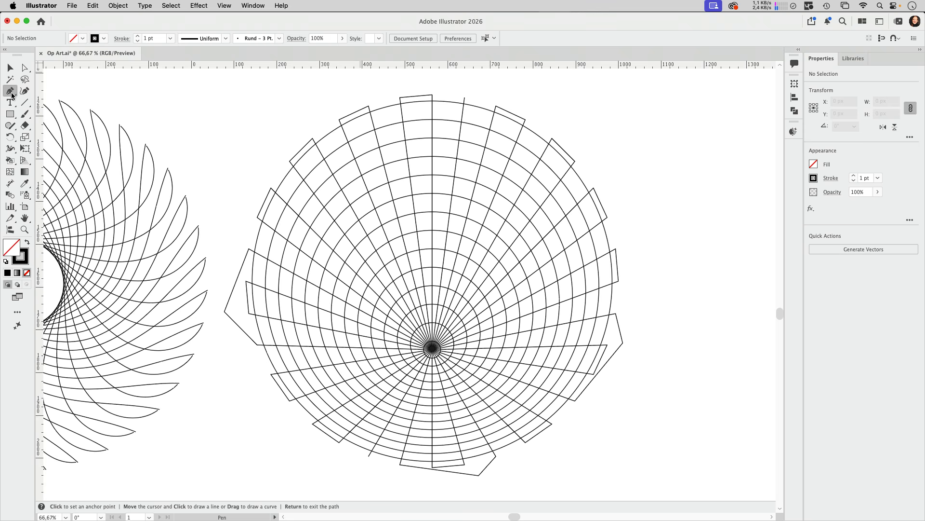
left_click(464, 98)
left_click(564, 98)
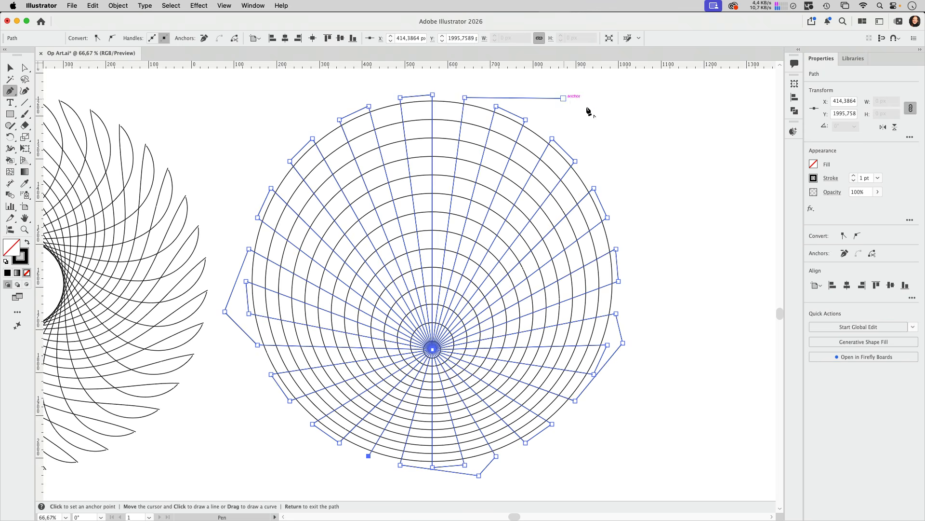
left_click(680, 235)
left_click(640, 417)
left_click(499, 487)
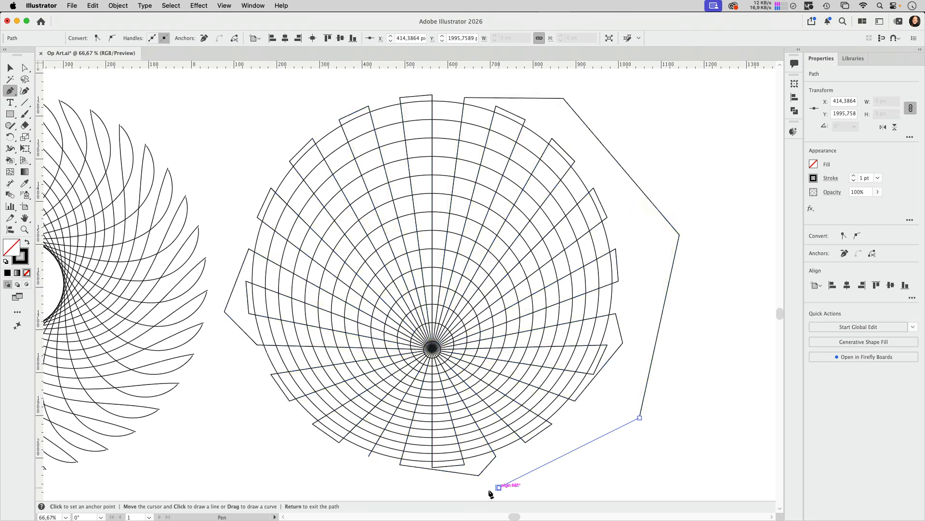
left_click(367, 481)
left_click(369, 455)
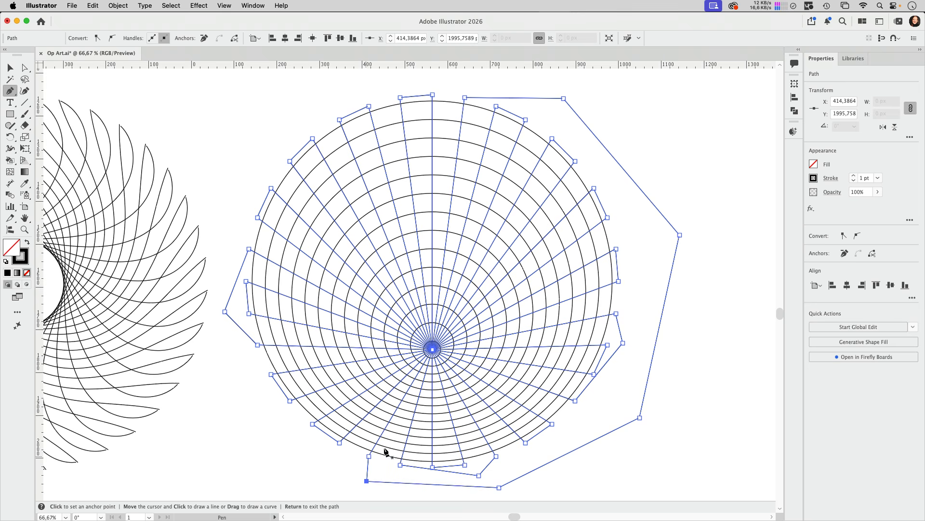
left_click(10, 67)
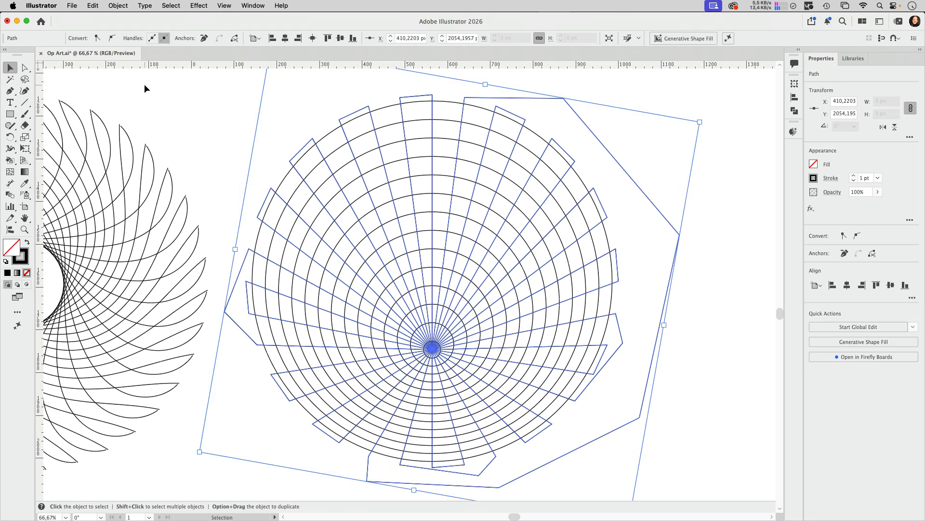
left_click(183, 89)
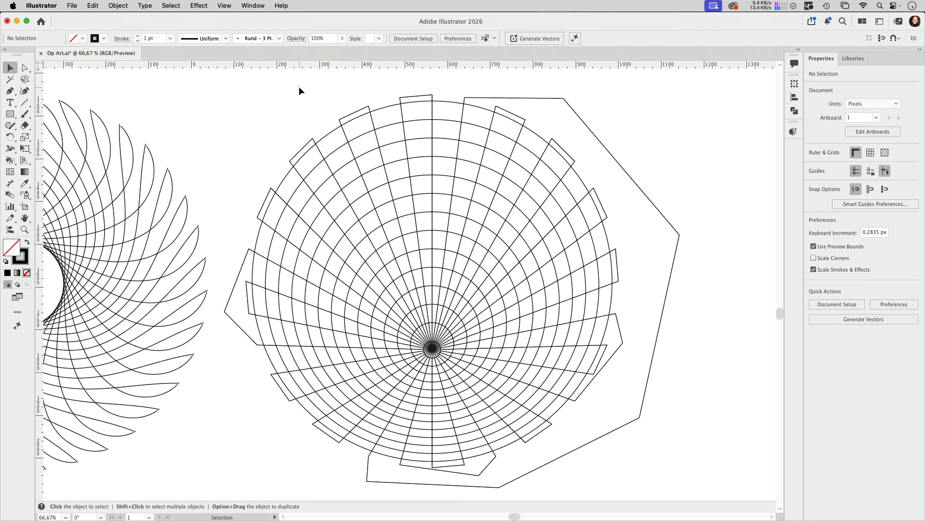
Ungroup the concentric circles of the circular grid.
left_click(456, 106)
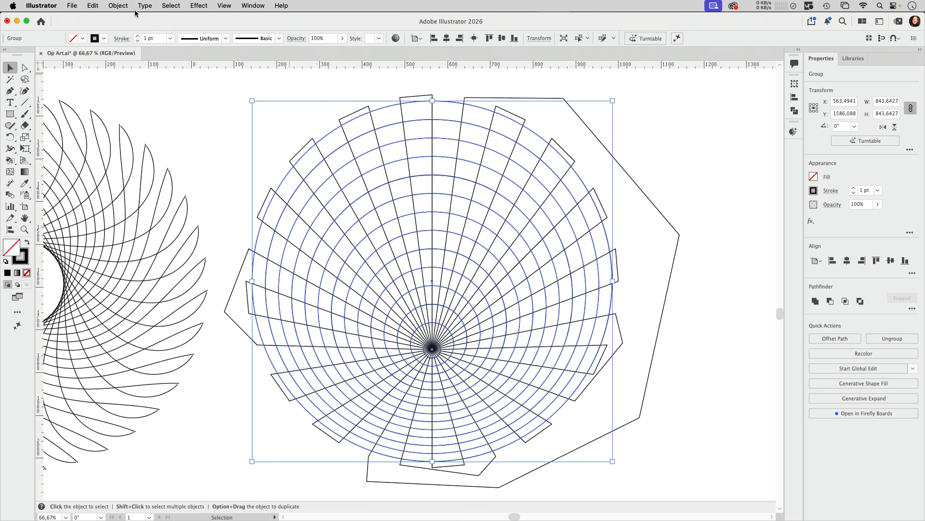
left_click(120, 6)
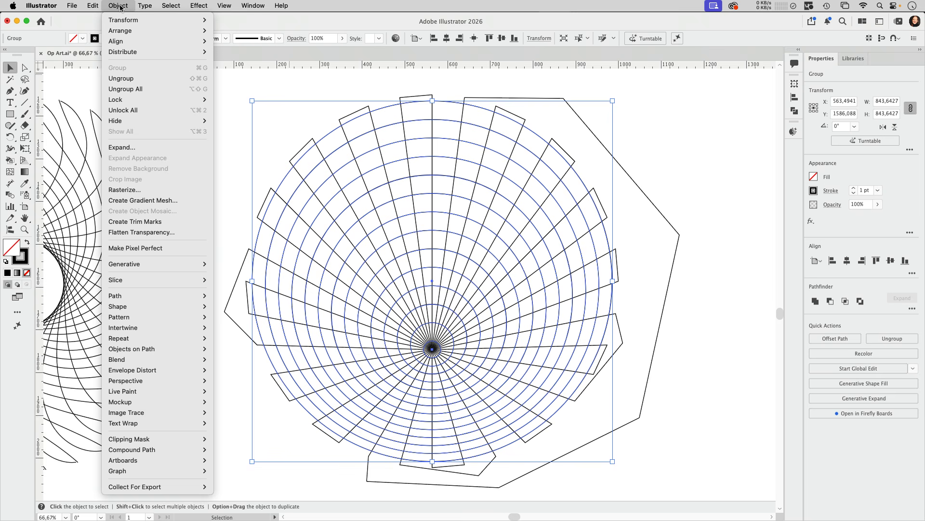
left_click(130, 79)
Combine the circles and the closed line path into one compound path and swap its stroke and fill for a black fill without stroke.
left_click_drag(295, 81, 606, 459)
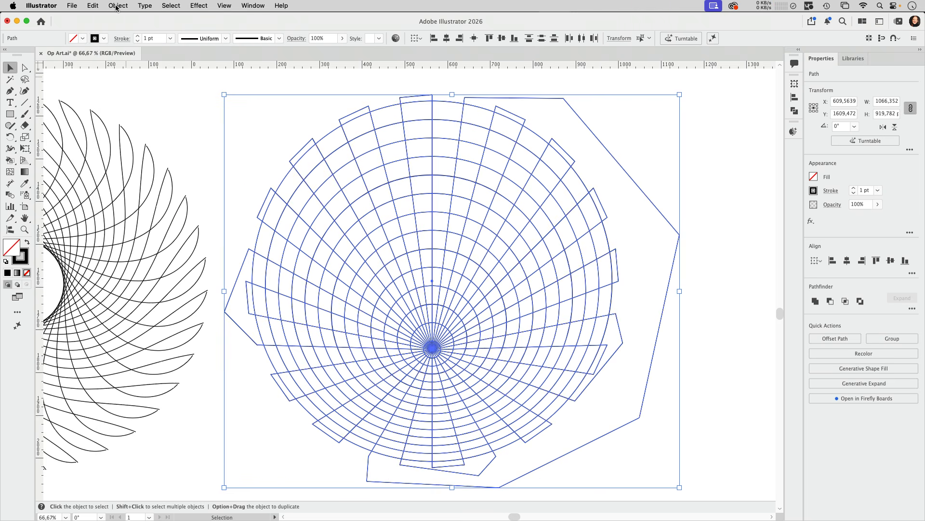
left_click(117, 6)
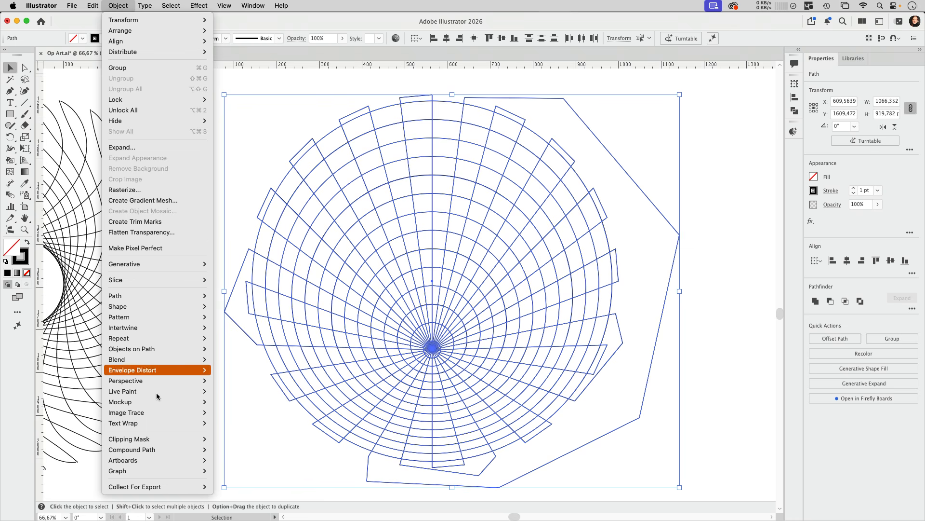
mouse_move(163, 449)
left_click(233, 454)
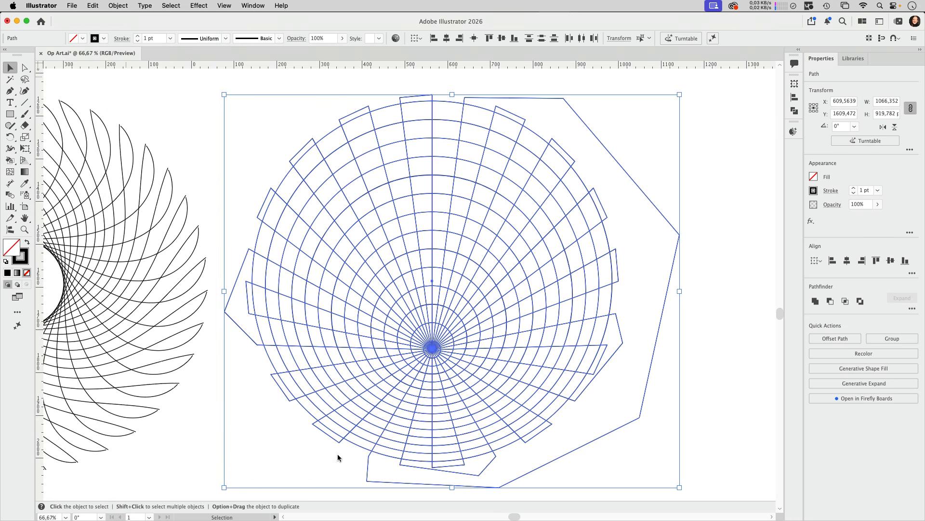
left_click(28, 243)
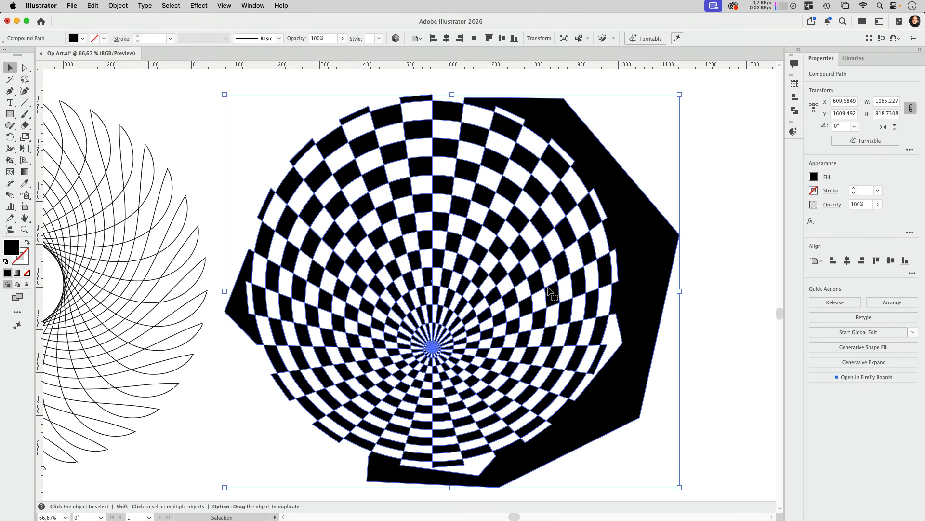
Try the non-zero winding fill rule on the compound path, and switch back to the even-odd rule.
left_click(250, 6)
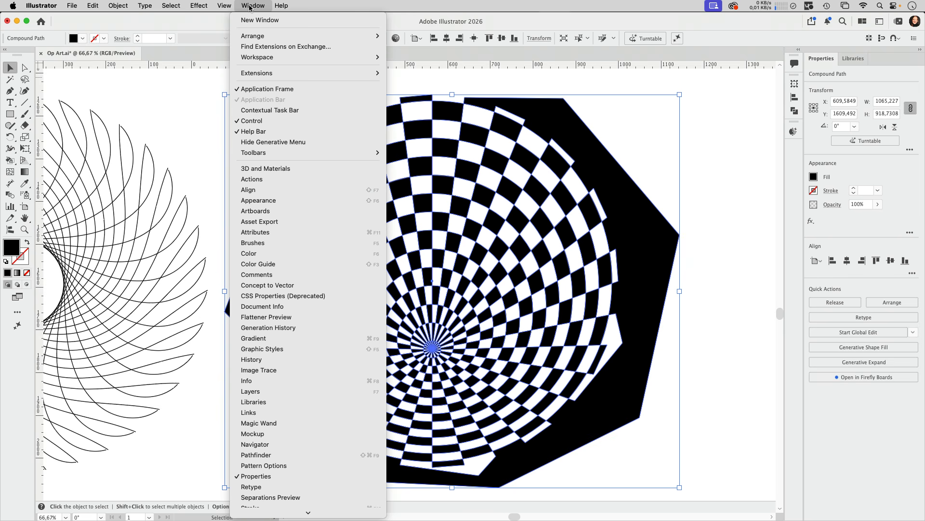
left_click(369, 233)
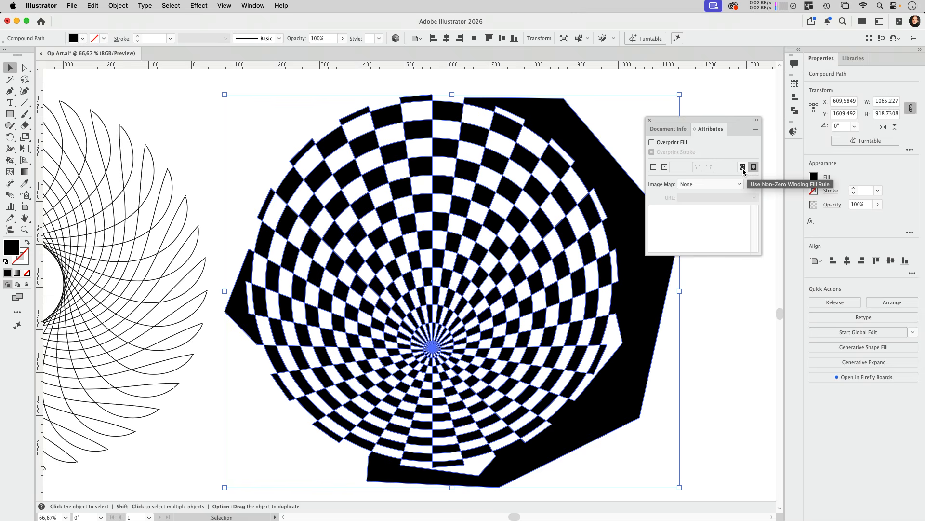
left_click(743, 168)
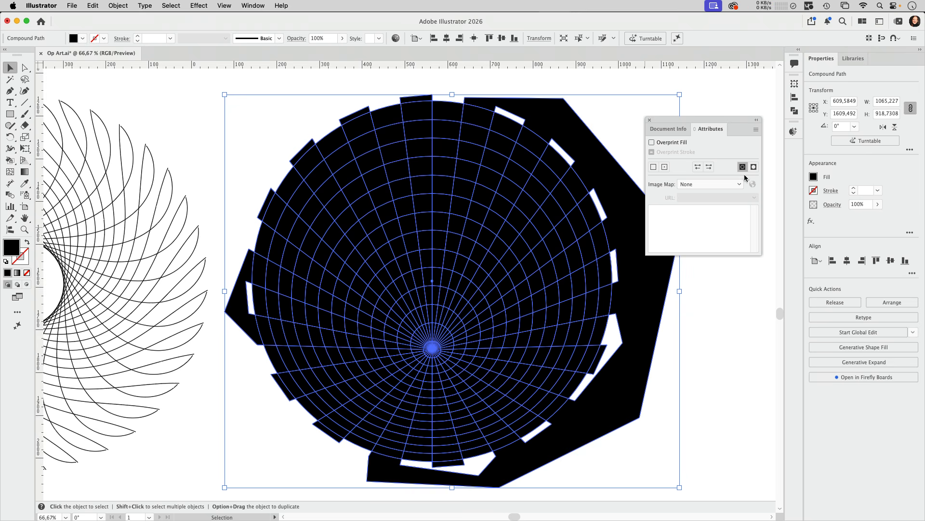
left_click(753, 167)
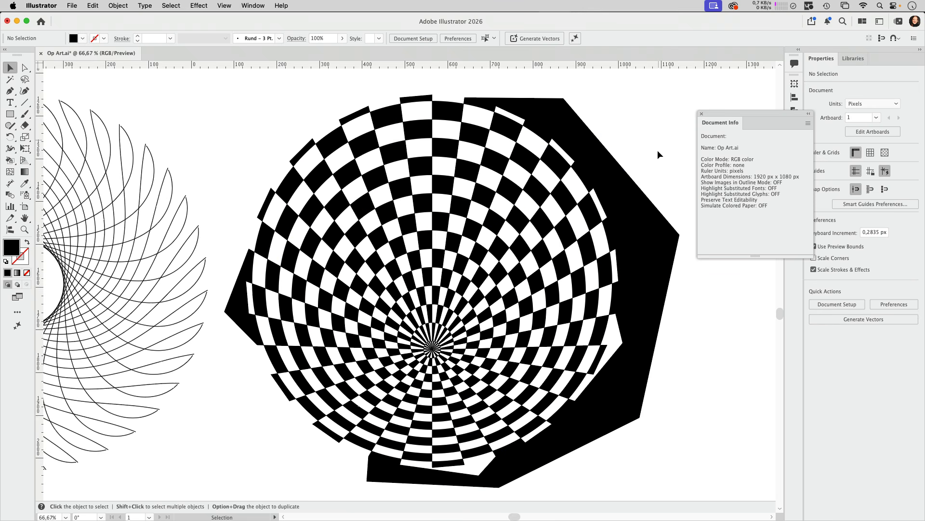
key("super+minus")
key("super+minus")
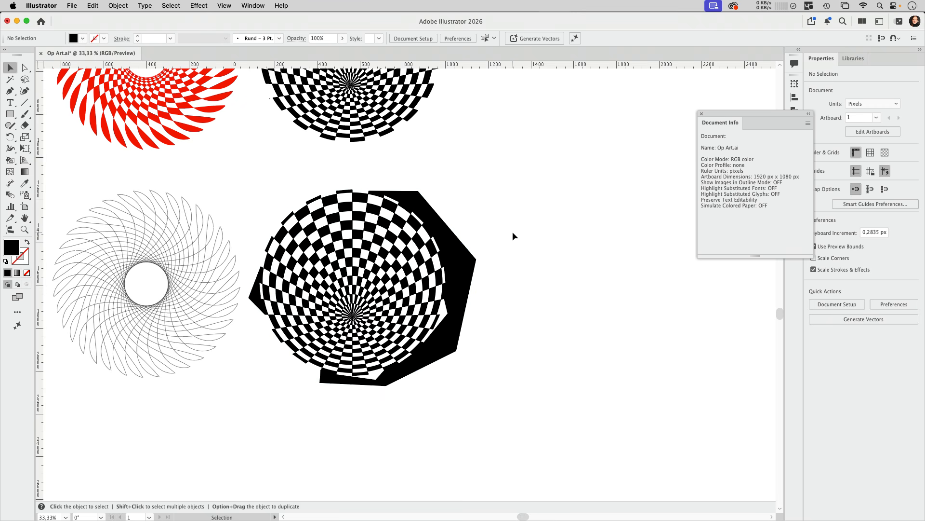
left_click_drag(250, 192, 386, 210)
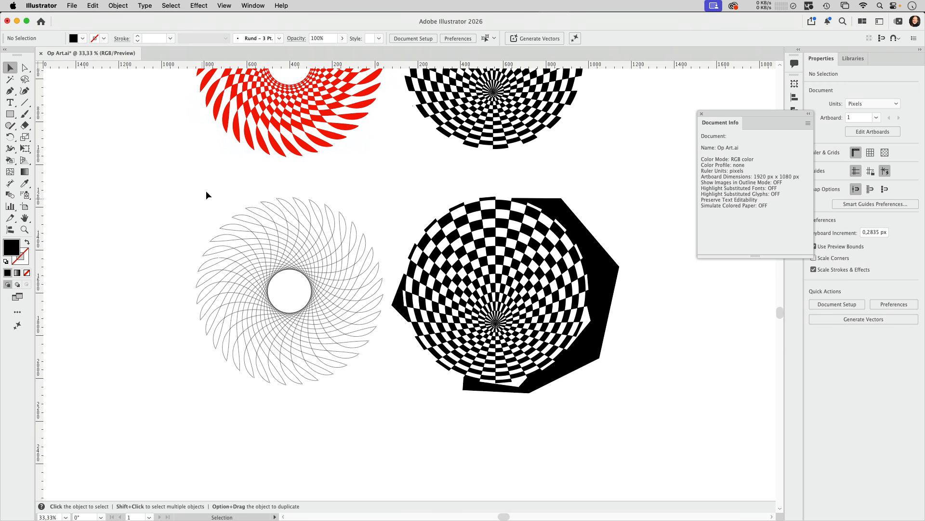
left_click_drag(197, 194, 360, 412)
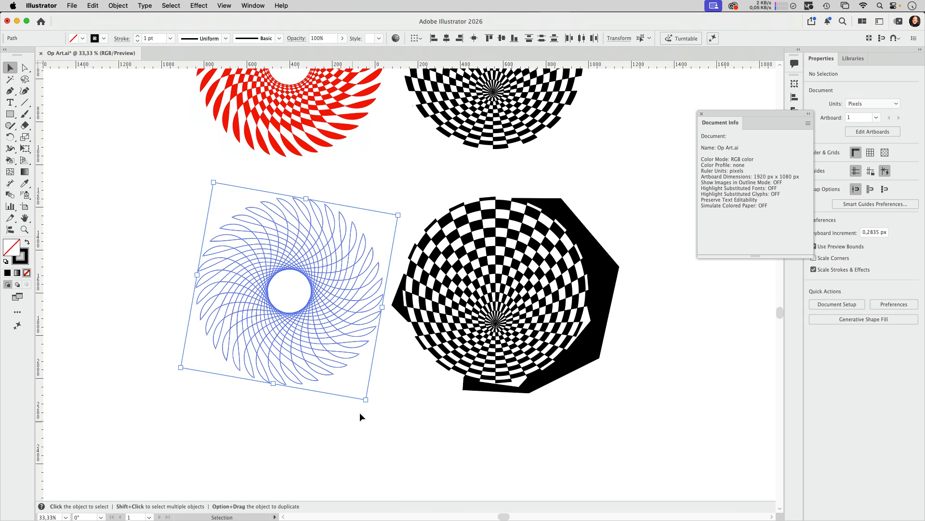
left_click(369, 215)
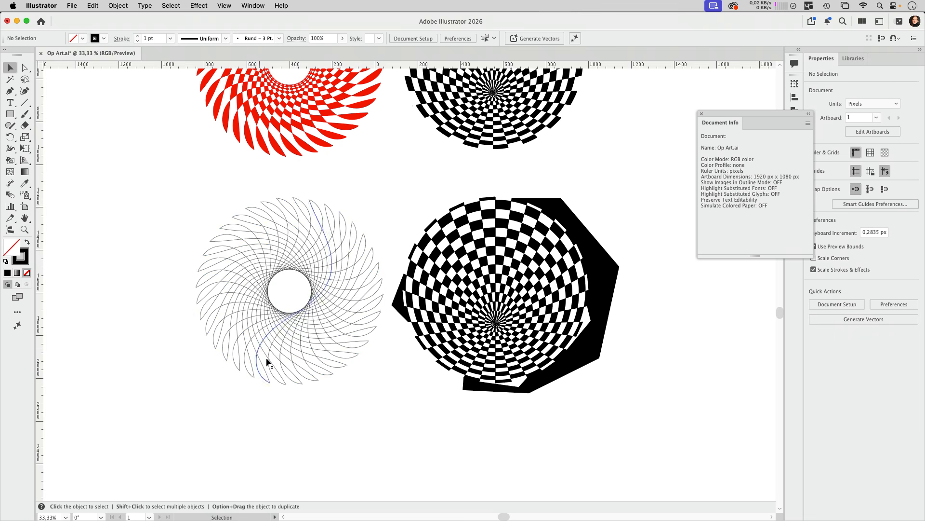
Join the remaining open lines of the unfilled spiral pattern into one continuous path.
left_click_drag(297, 255, 195, 423)
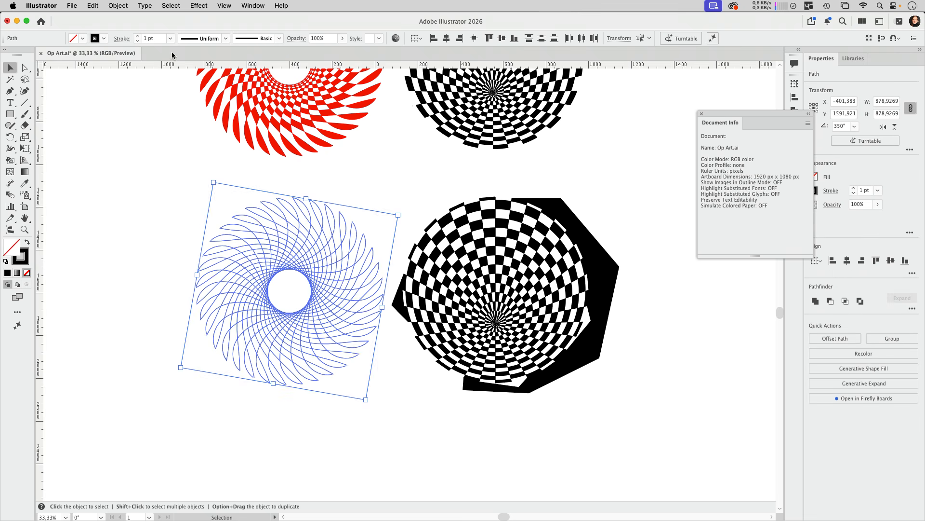
left_click(119, 6)
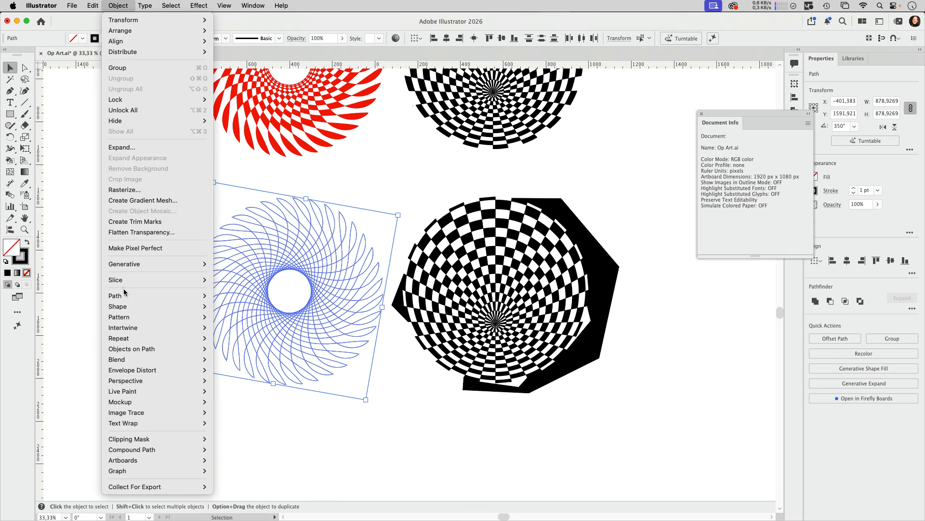
mouse_move(124, 295)
left_click(244, 296)
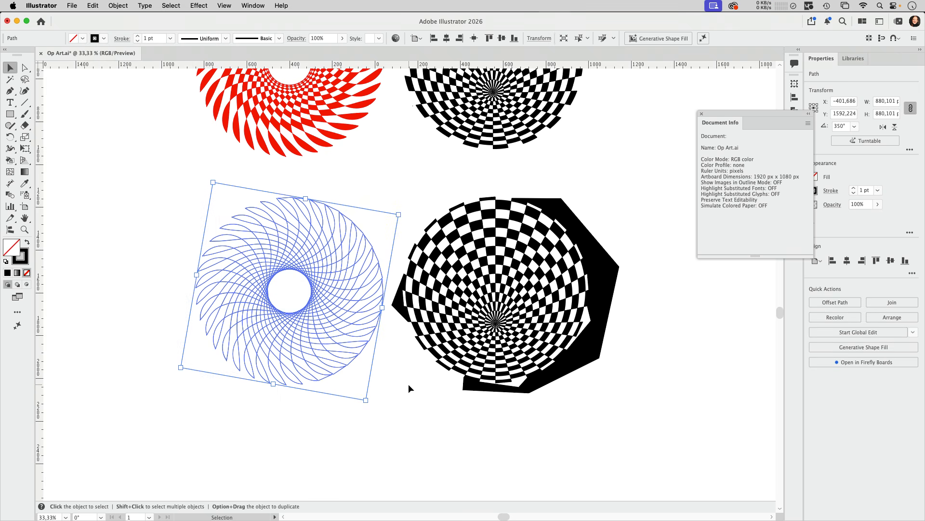
left_click(334, 178)
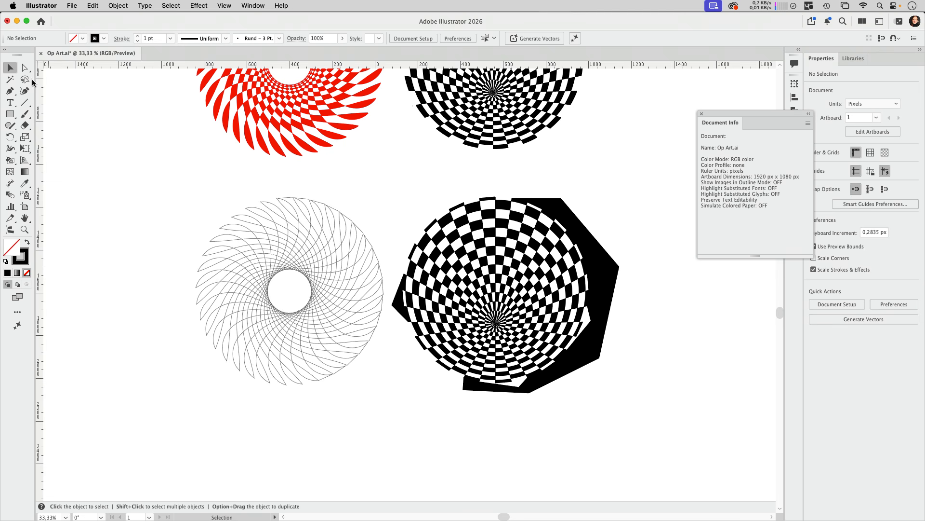
Close the spiral path with the Pen tool, routing from its open bottom end around the pattern's left side to its open top end.
key("super+space")
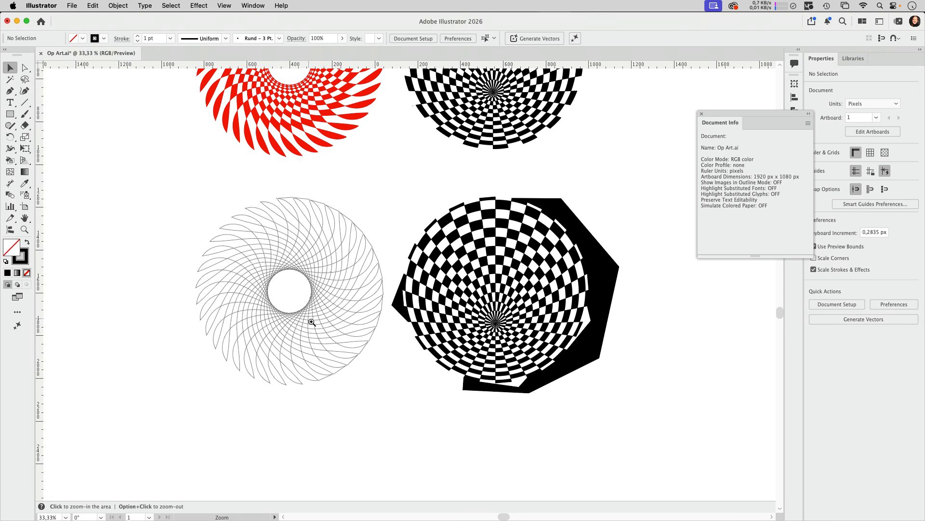
left_click_drag(312, 322, 433, 403)
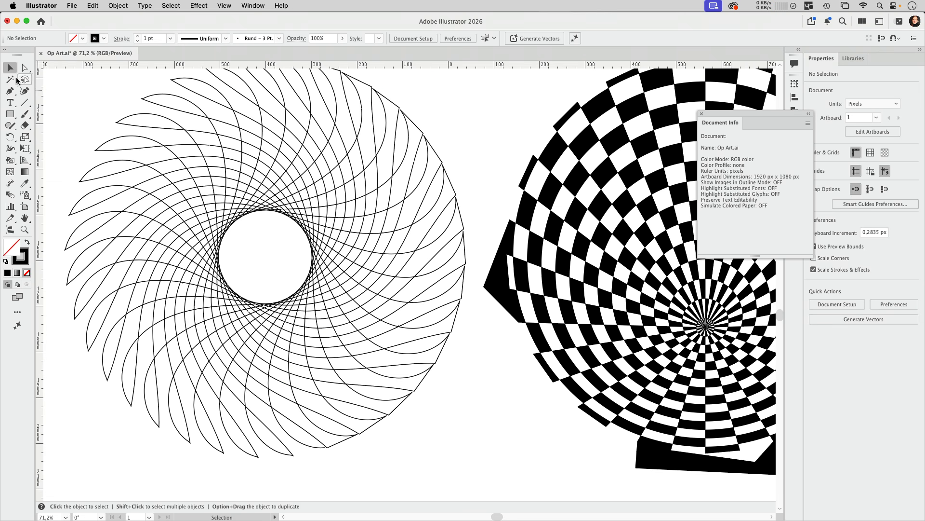
left_click(10, 91)
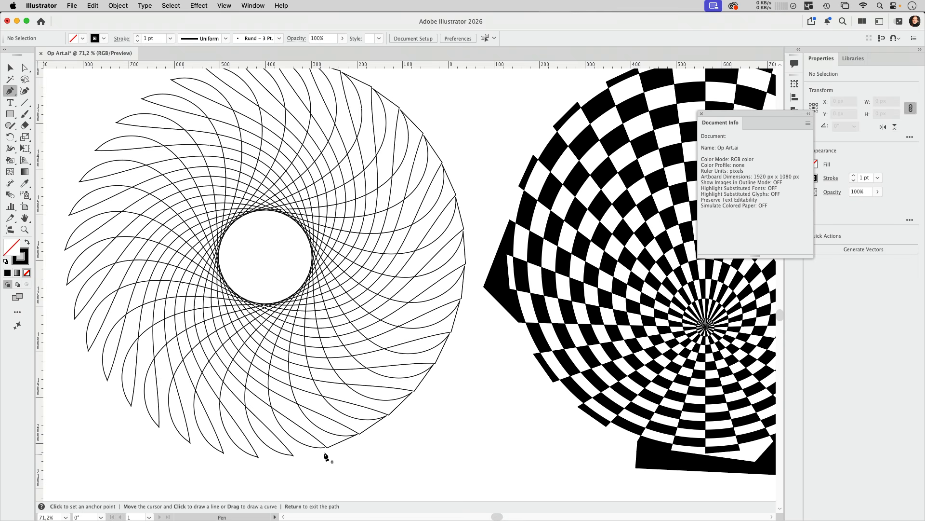
left_click_drag(327, 448, 270, 481)
left_click(268, 477)
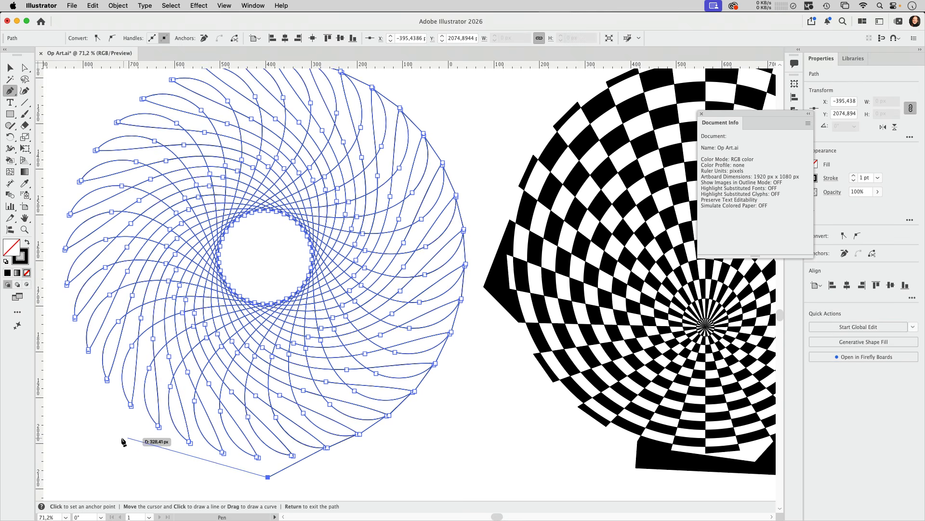
left_click(121, 438)
left_click(48, 315)
left_click_drag(129, 270, 238, 418)
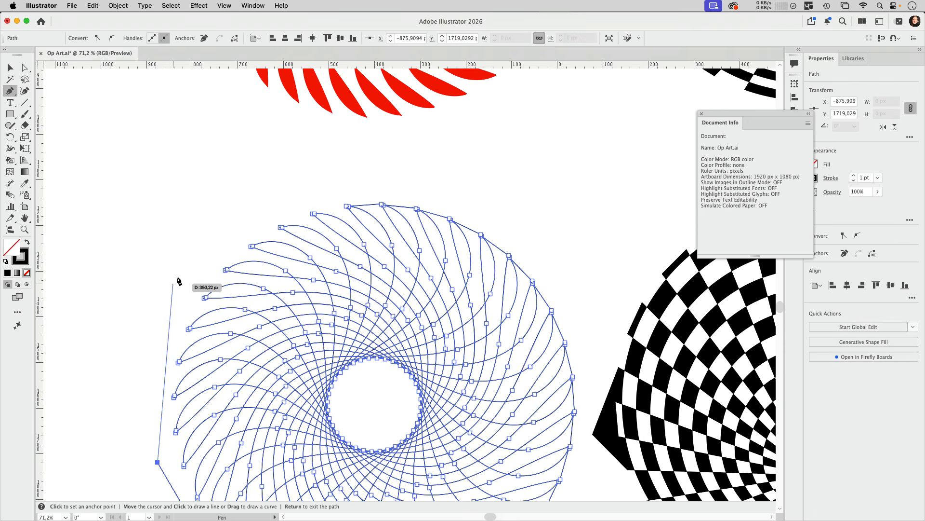
left_click(176, 277)
left_click(297, 200)
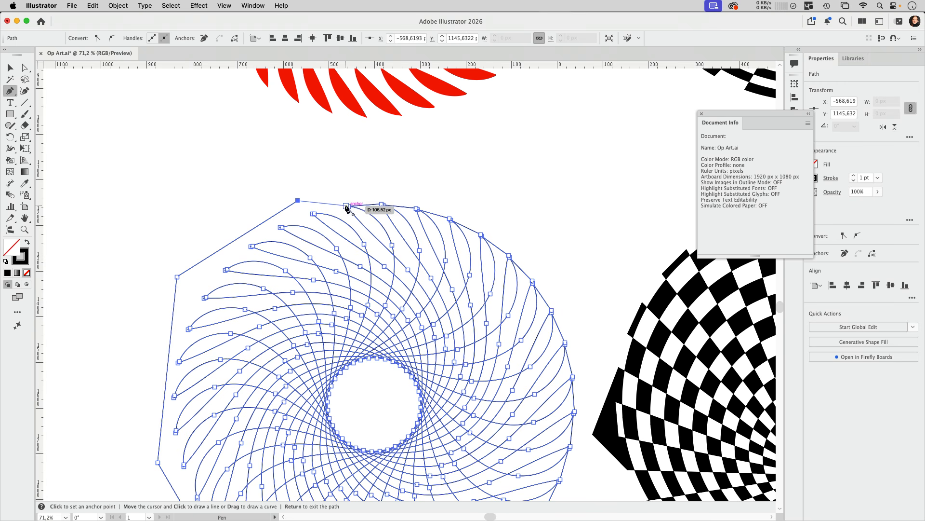
left_click(347, 206)
key("v")
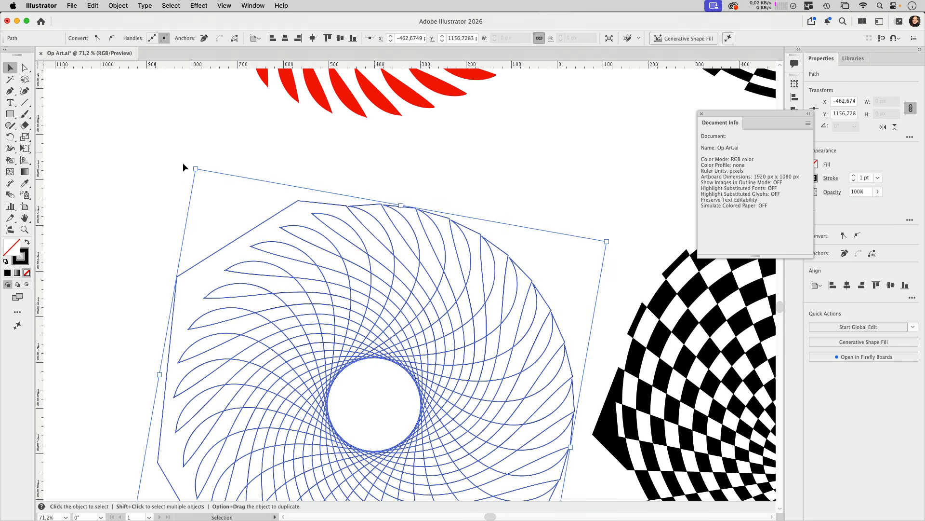
Swap the closed spiral path's stroke and fill for a black fill without stroke.
left_click_drag(255, 243, 431, 393)
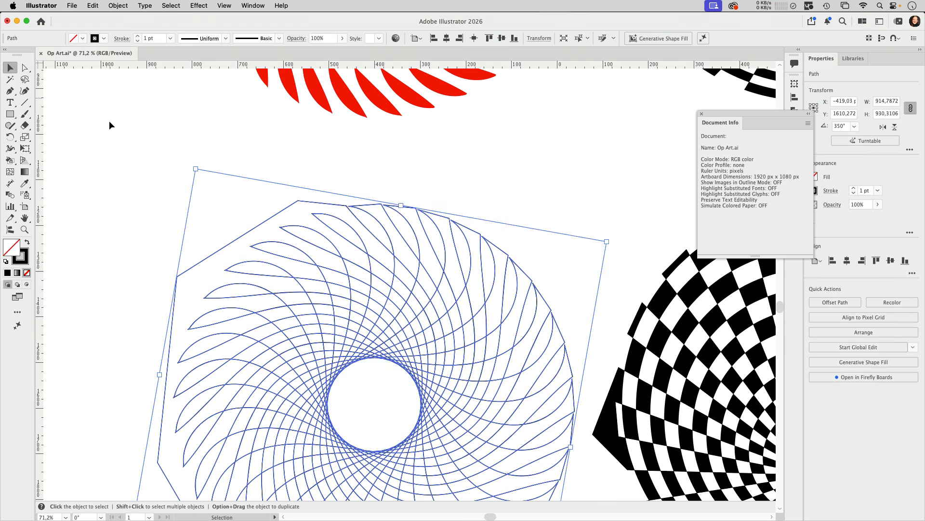
left_click(27, 243)
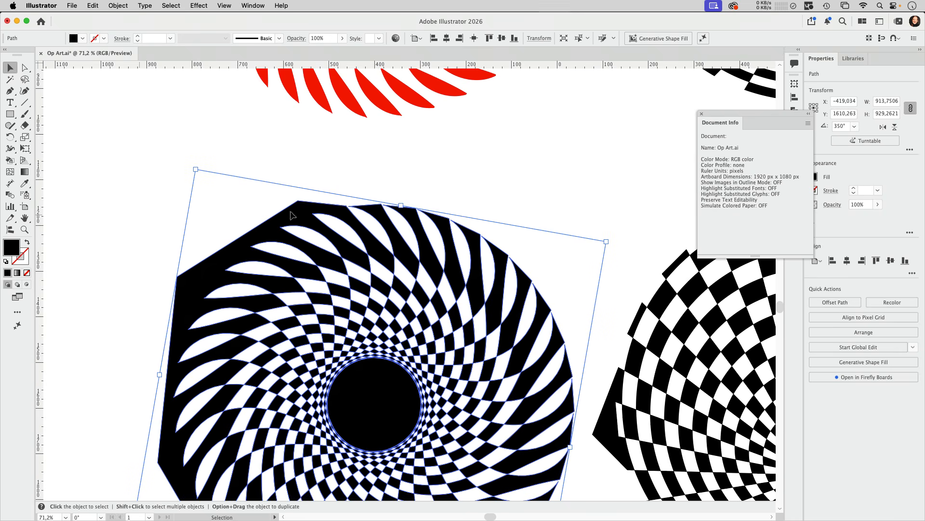
left_click_drag(357, 309, 270, 159)
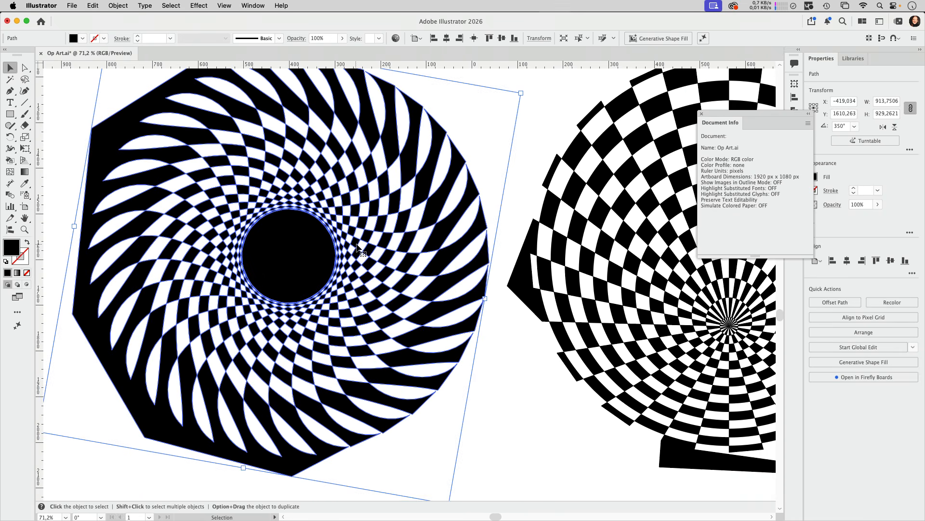
key("super+minus")
key("super+minus")
left_click_drag(423, 213, 243, 221)
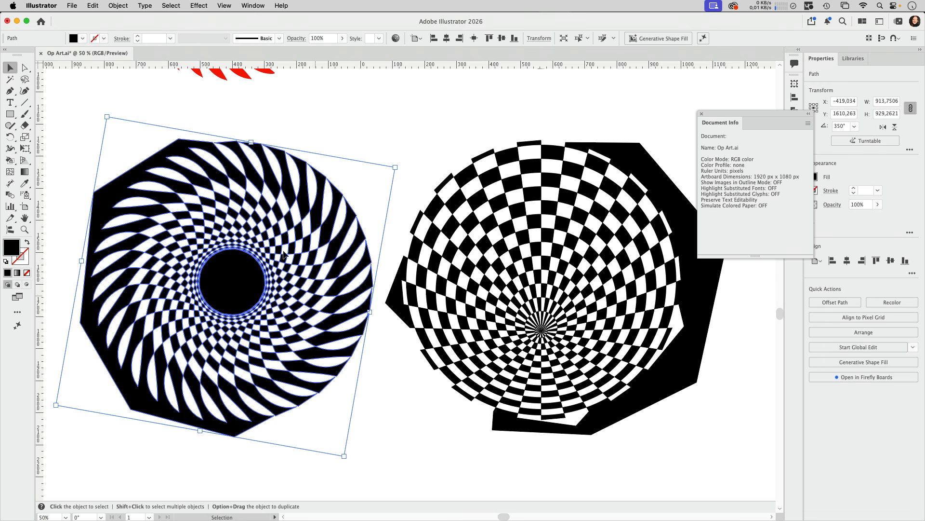
left_click_drag(265, 159, 300, 296)
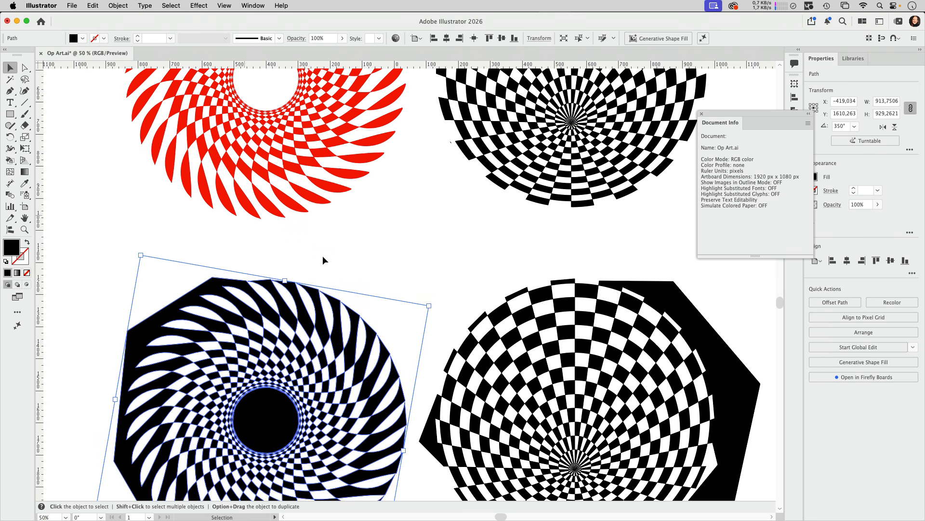
scroll(355, 351, "down", 5)
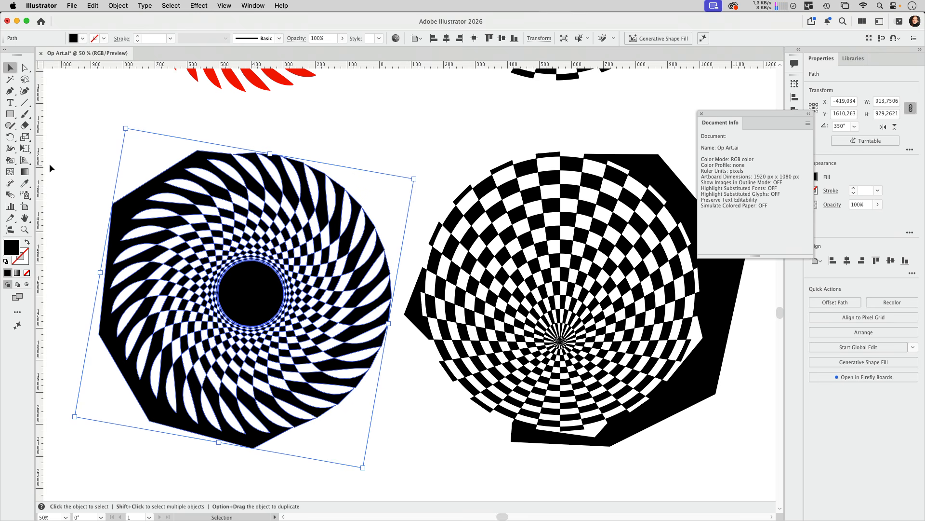
Fill all white areas of the spiral with red using the Live Paint Bucket.
left_click_drag(10, 160, 52, 177)
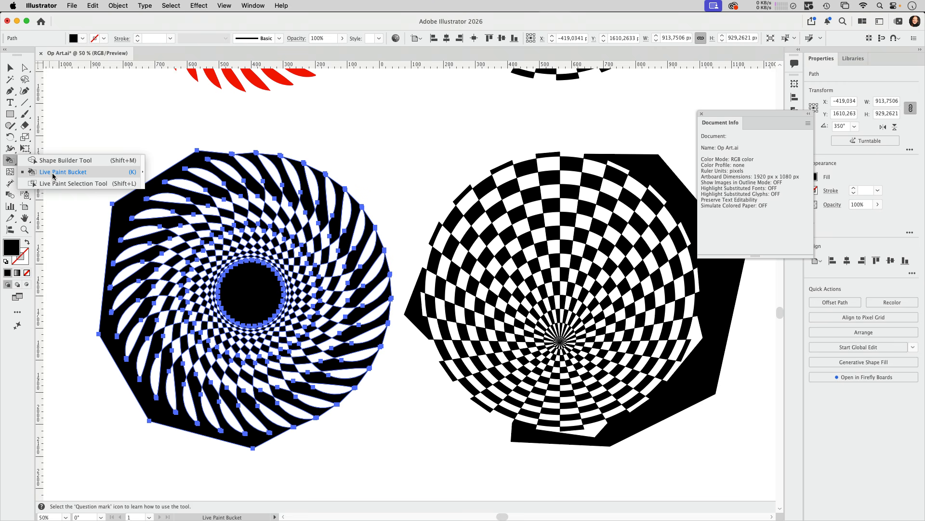
left_click_drag(53, 176, 54, 177)
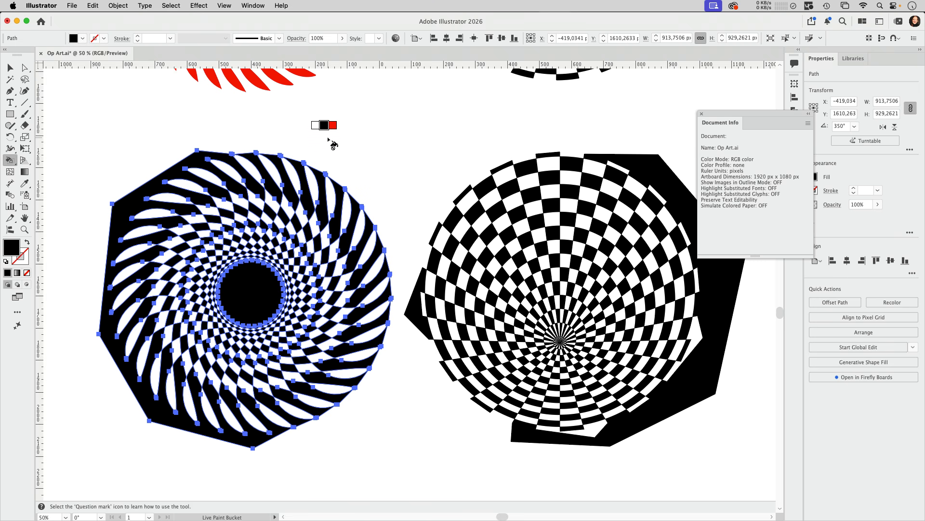
key("Right")
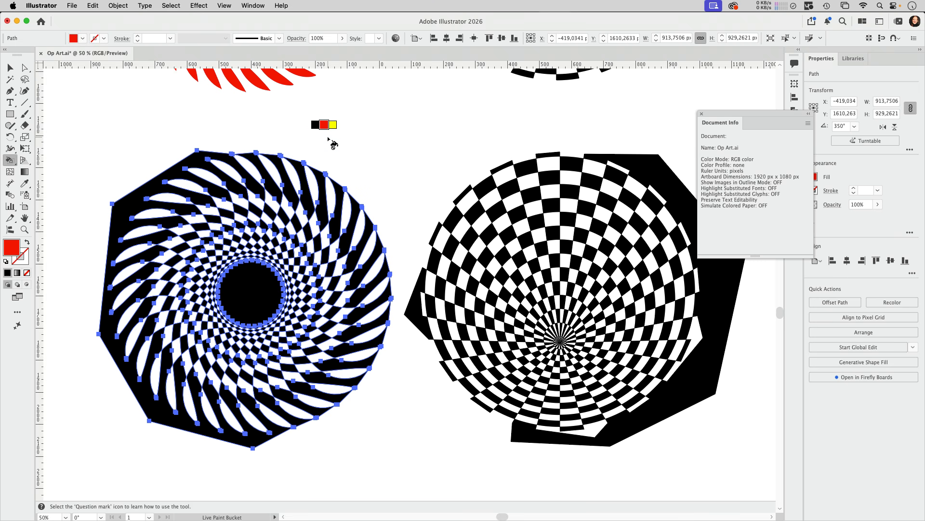
triple_click(314, 187)
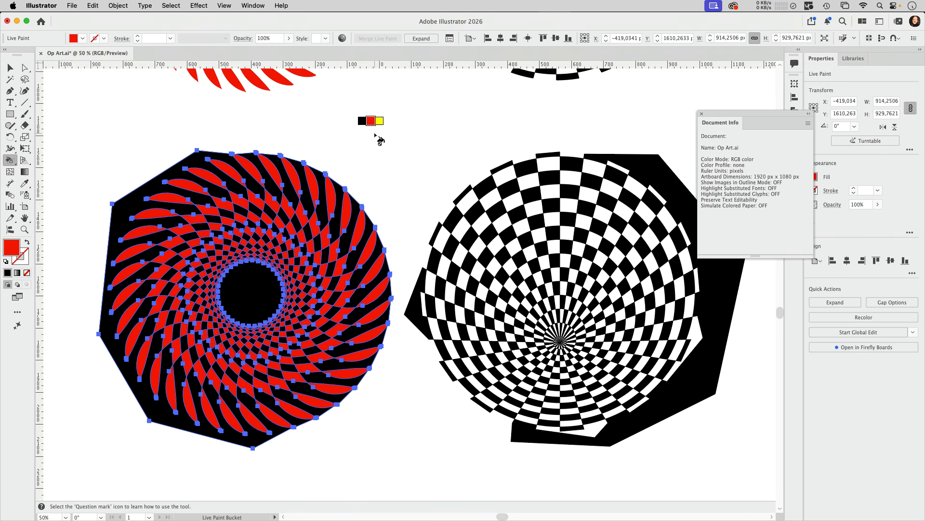
Clear the black areas of the spiral Live Paint group by painting them with no fill.
key("Left")
key("Left")
key("Left")
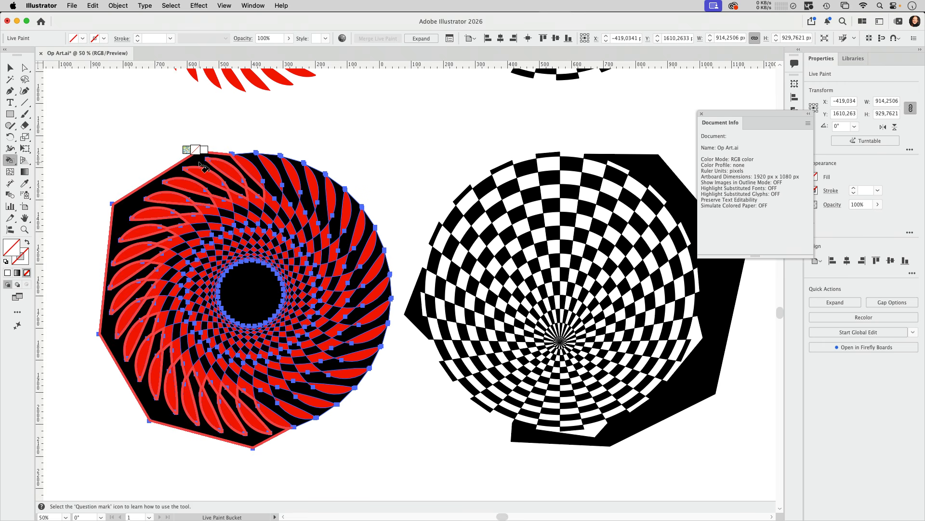
left_click(202, 166)
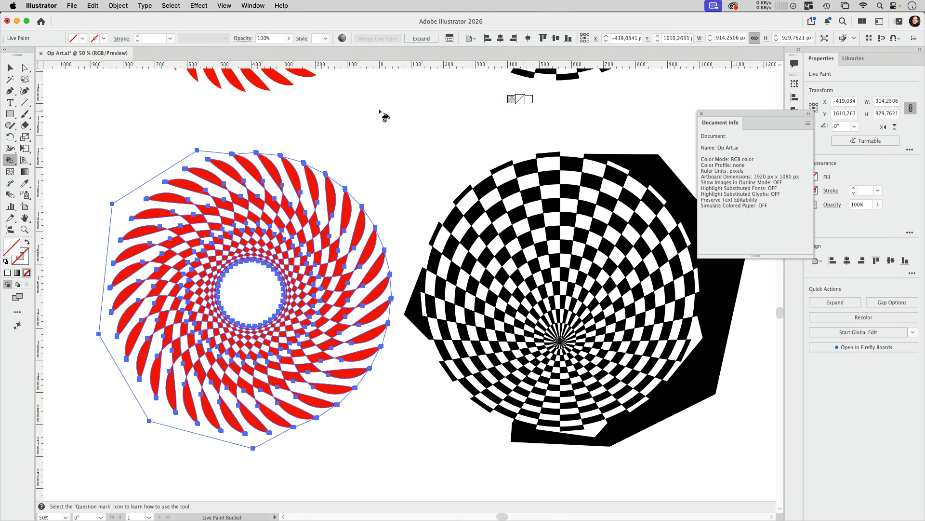
Expand the red spiral Live Paint group into regular shapes.
key("v")
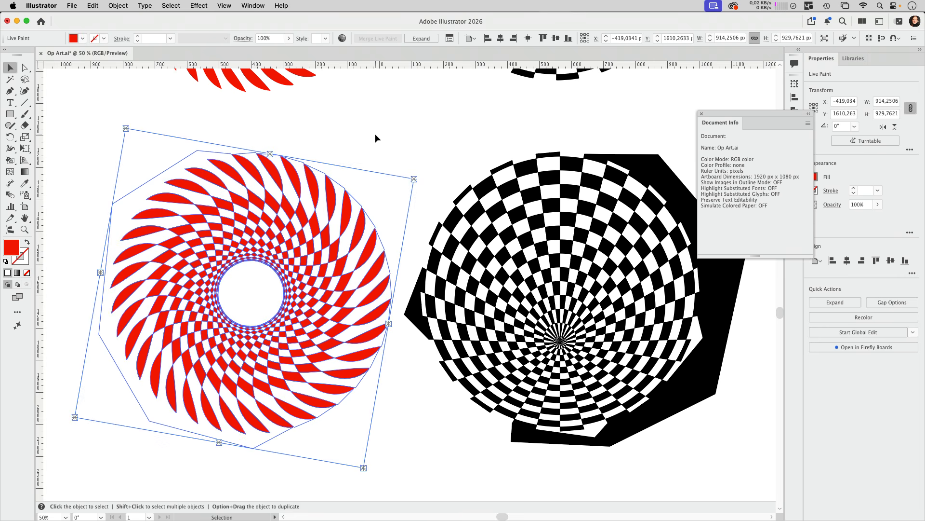
left_click(383, 154)
left_click(357, 211)
left_click(422, 39)
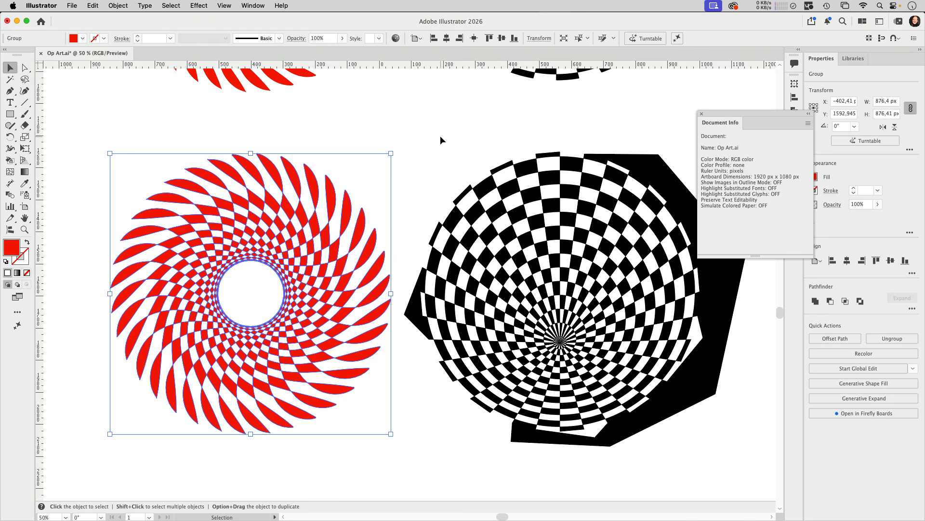
Duplicate the black checkered compound path and place the copy to the right of the original.
left_click_drag(567, 224, 652, 153)
left_click(564, 135)
left_click(380, 169)
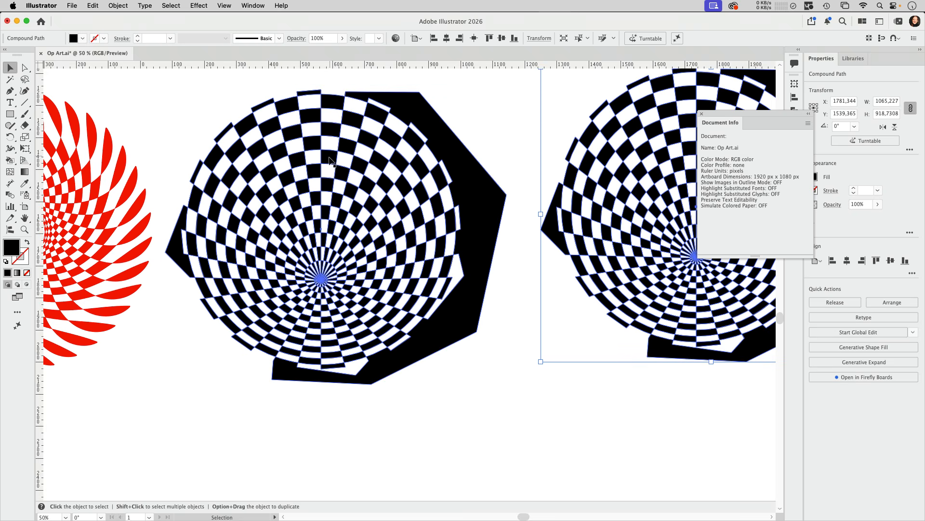
Turn the original checkered compound path into a Live Paint group and fill its white areas with yellow.
left_click(431, 147)
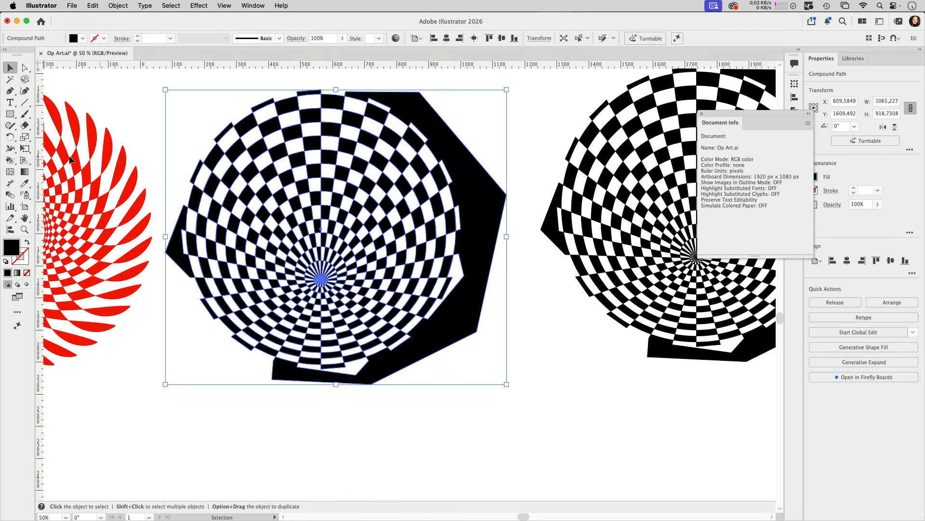
left_click_drag(17, 162, 39, 174)
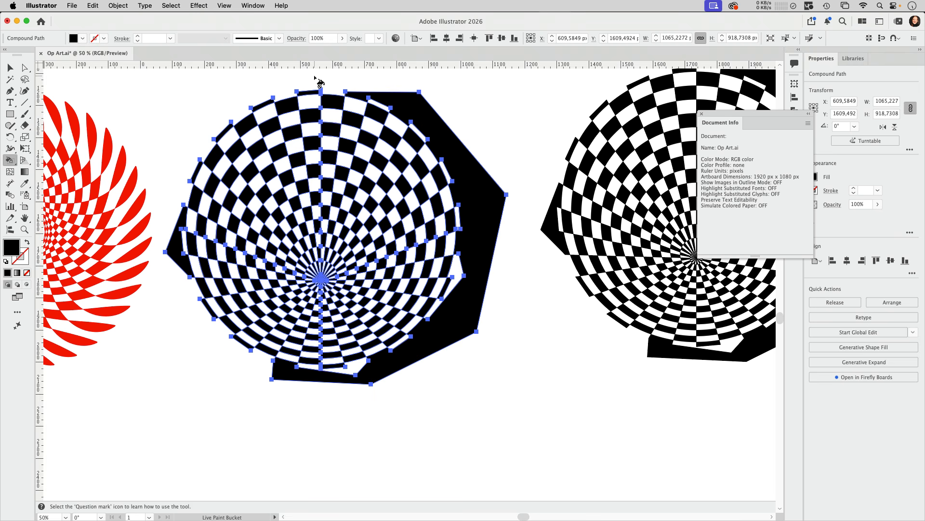
key("Right")
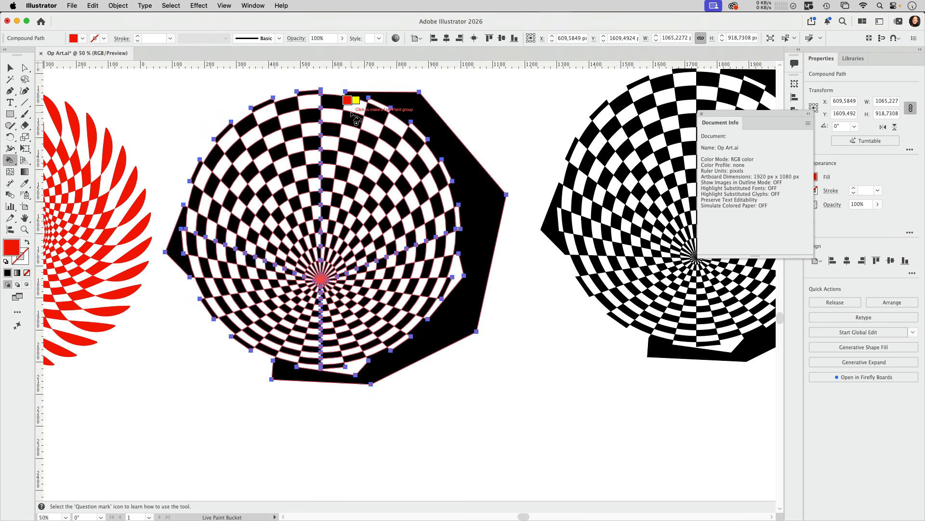
key("Right")
key("Left")
key("Up")
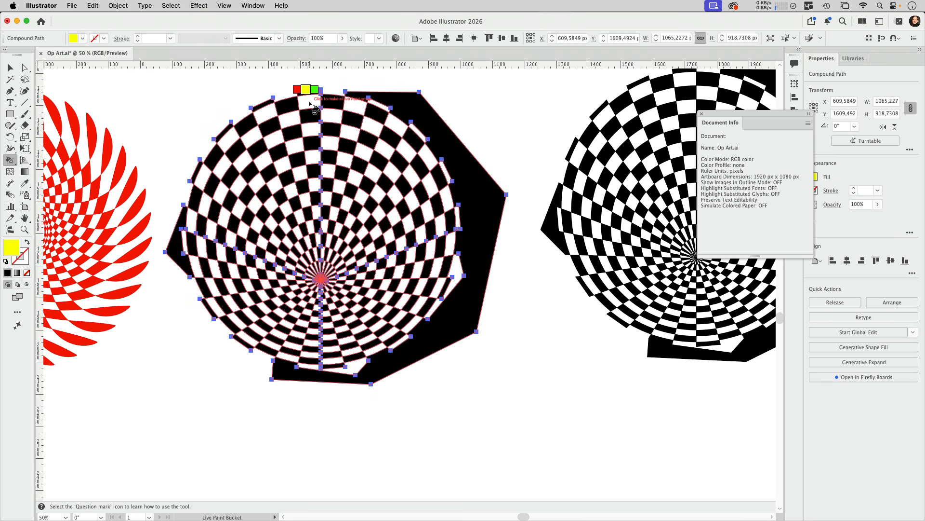
left_click(308, 101)
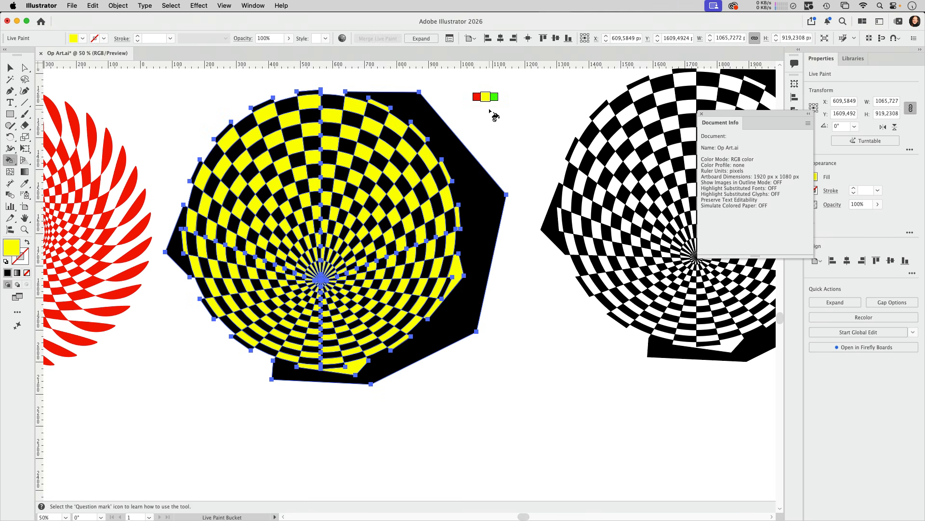
Clear the large black areas outside the yellow-and-black checkered circle by painting them with no fill.
key("Up")
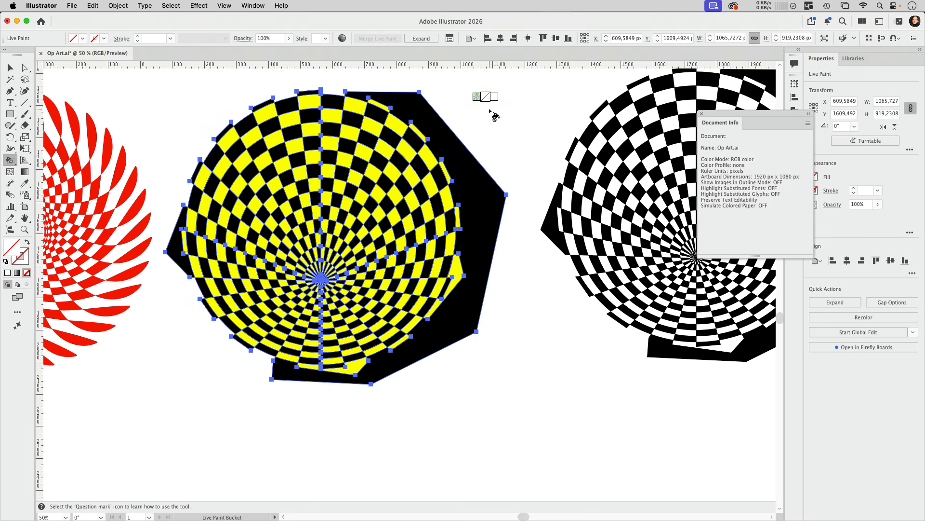
left_click(480, 193)
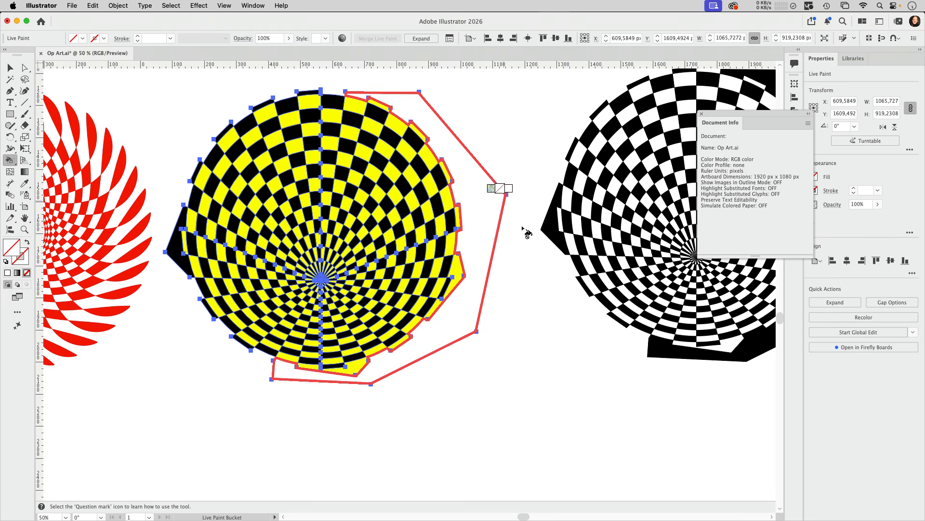
left_click(180, 257)
Remove the small black and yellow pieces protruding around the checkered circle's edge by painting them with no fill.
key("z")
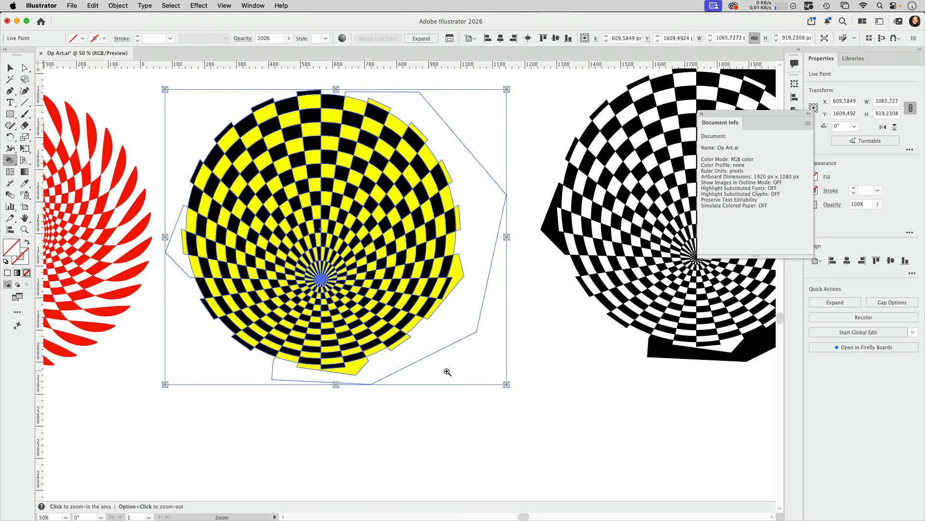
mouse_move(217, 350)
left_mouse_down()
mouse_move(301, 371)
mouse_move(380, 375)
left_mouse_up()
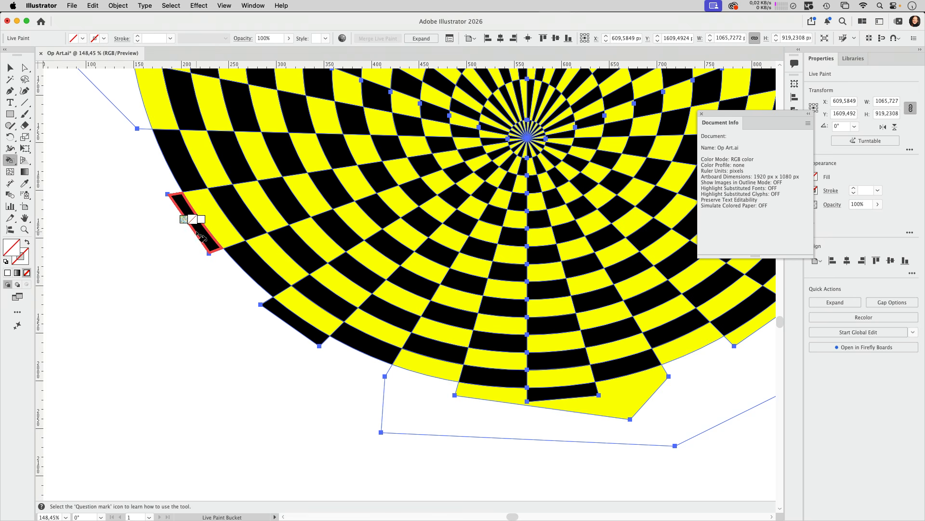
left_click(299, 331)
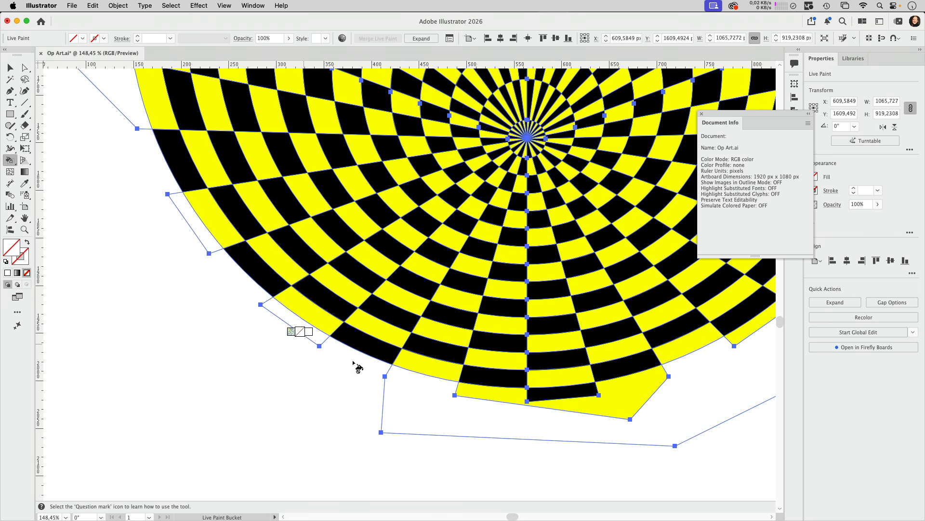
scroll(338, 366, "right", 10)
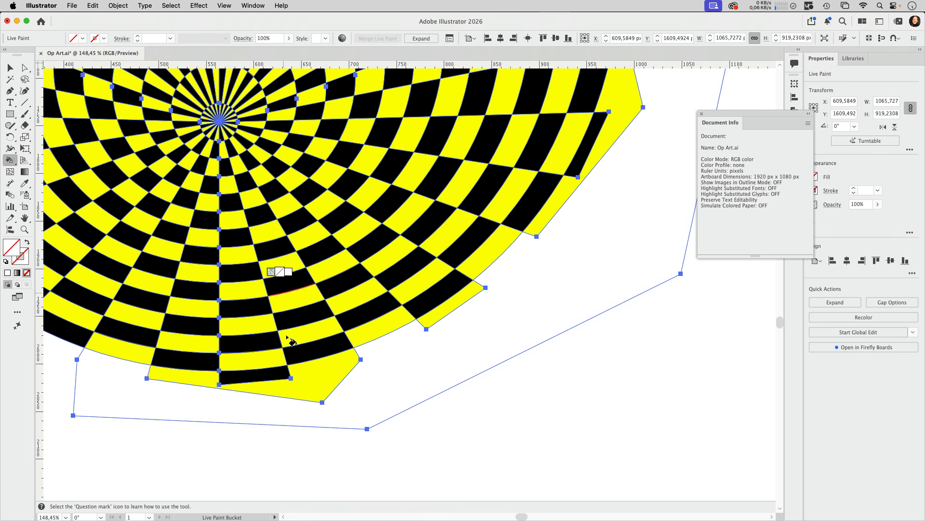
left_click(323, 380)
left_click(186, 374)
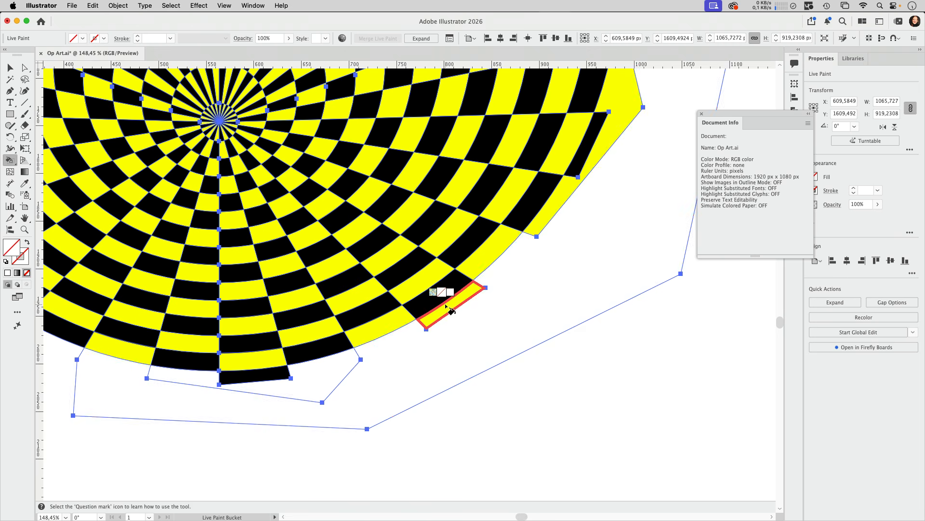
left_click(451, 311)
left_click(555, 205)
left_click_drag(587, 189, 579, 214)
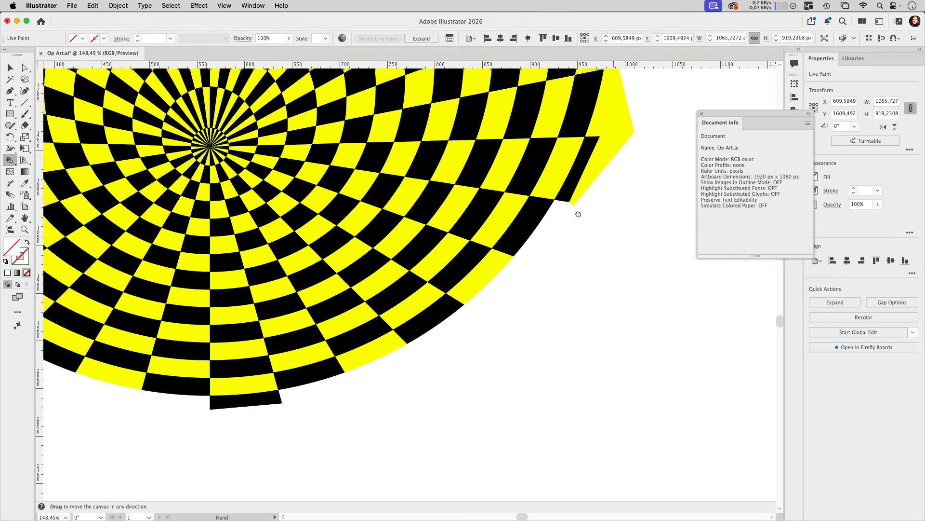
scroll(554, 198, "up", 10)
scroll(438, 174, "left", 15)
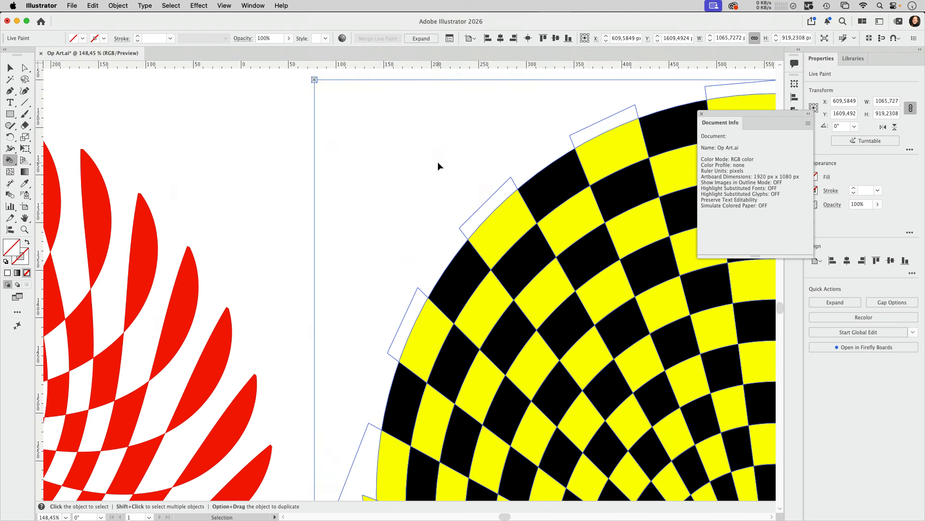
Expand the yellow-and-black checkered Live Paint group into regular shapes.
key("super+minus")
key("super+minus")
key("super+minus")
key("v")
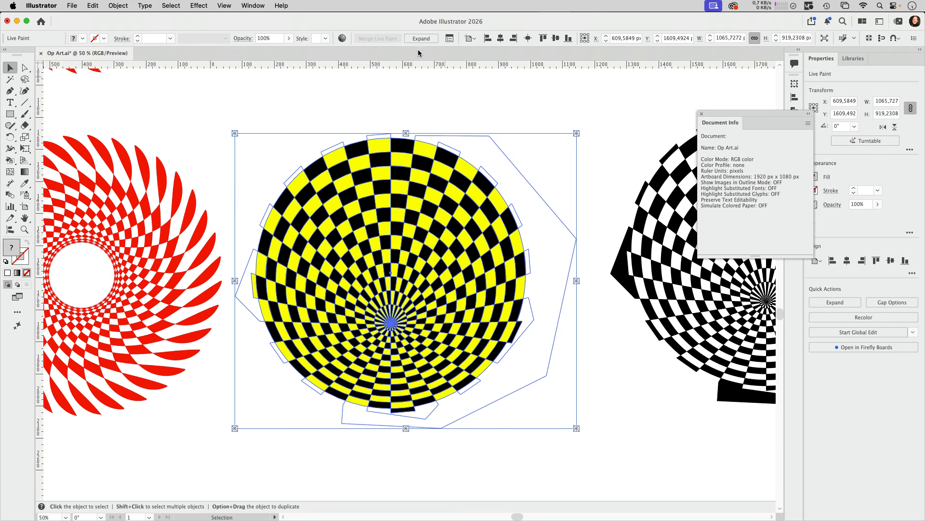
left_click(421, 38)
Turn the black checkered compound path copy into a Live Paint group and clear its large outer black areas with no fill.
left_click_drag(578, 355, 466, 293)
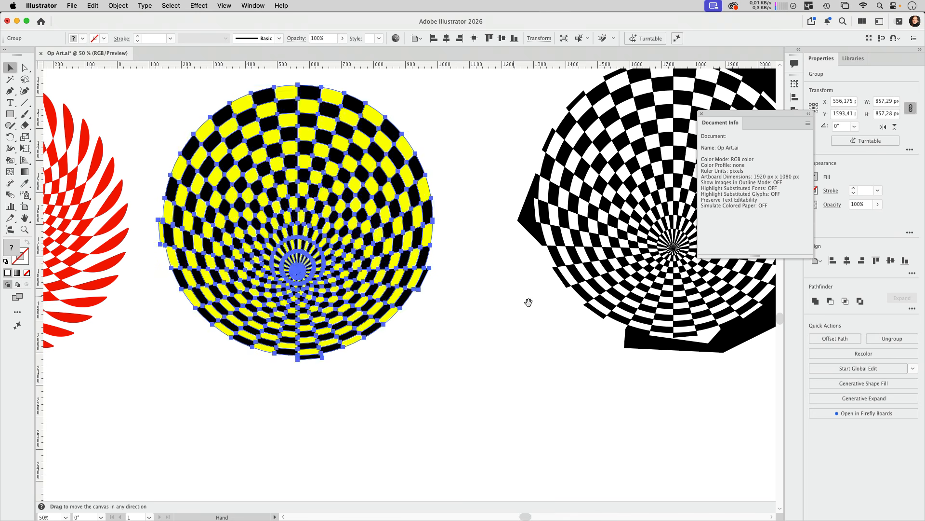
left_click_drag(529, 301, 244, 367)
key("super+8")
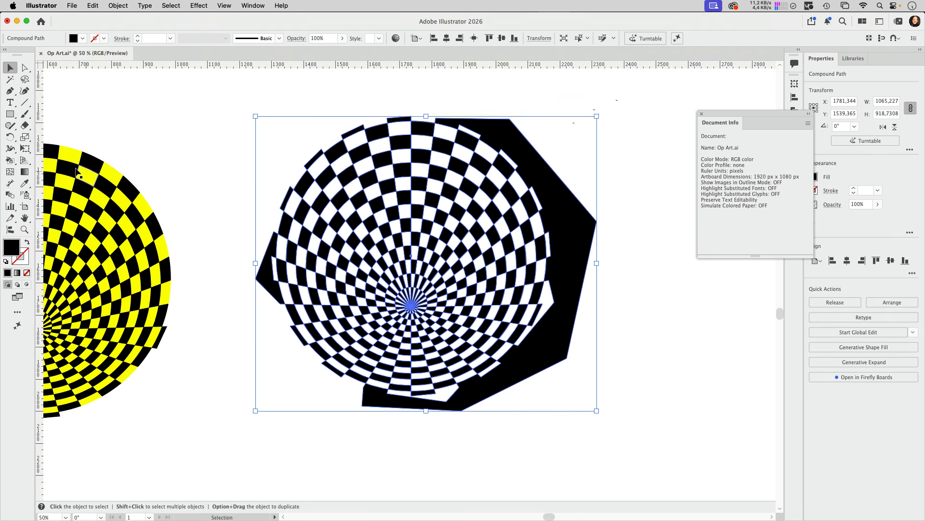
left_click(10, 162)
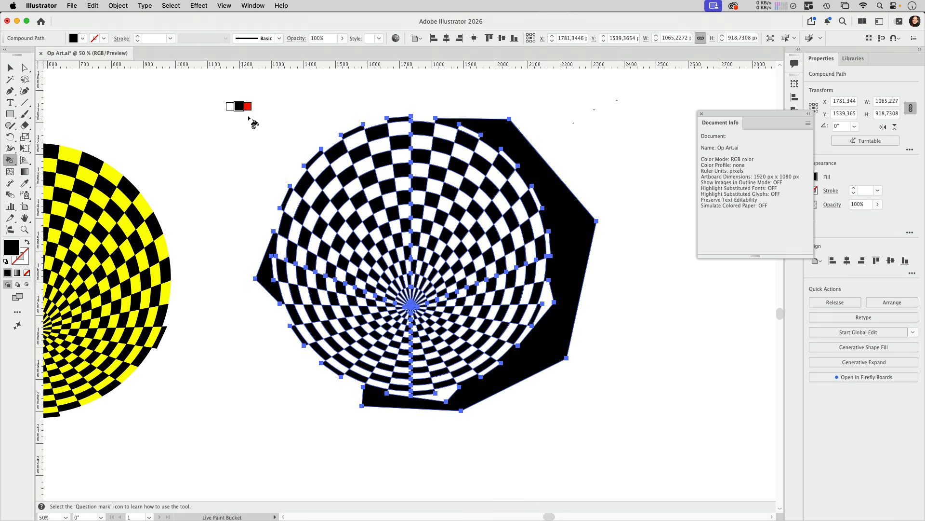
key("slash")
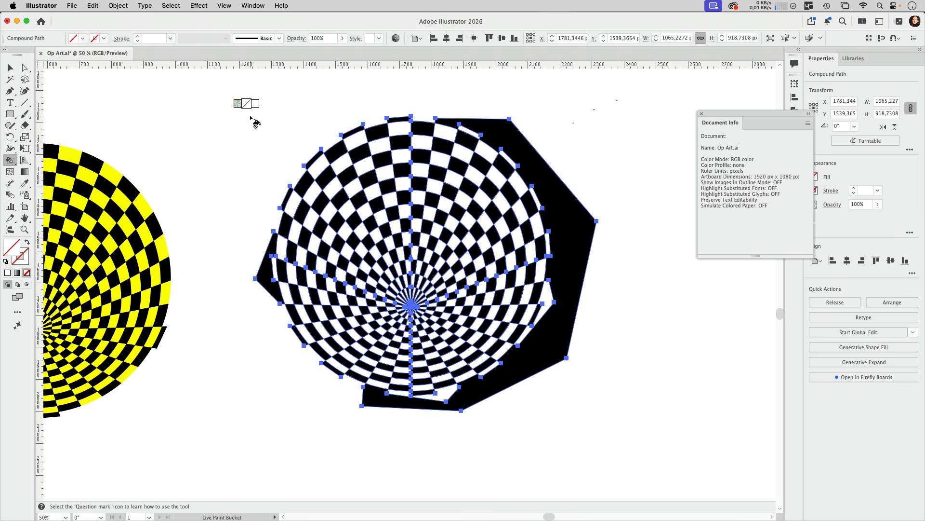
left_click(559, 188)
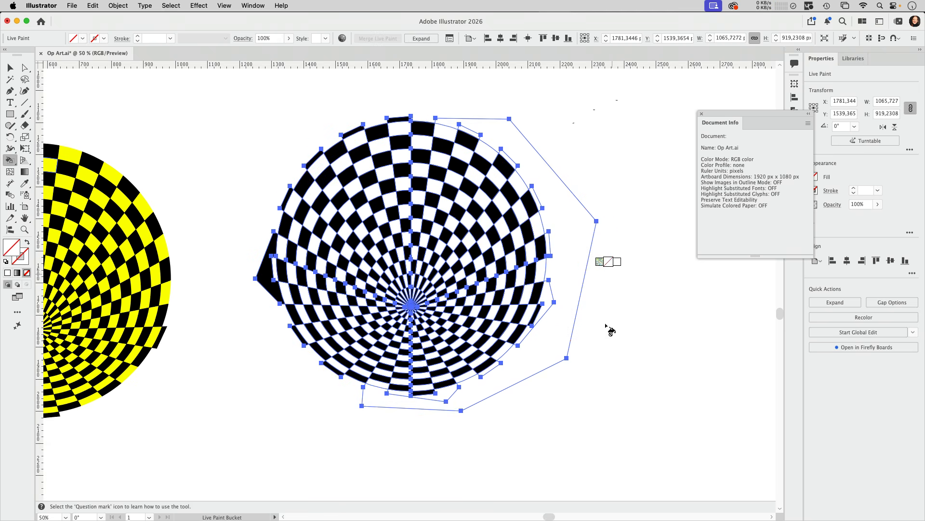
left_click(264, 282)
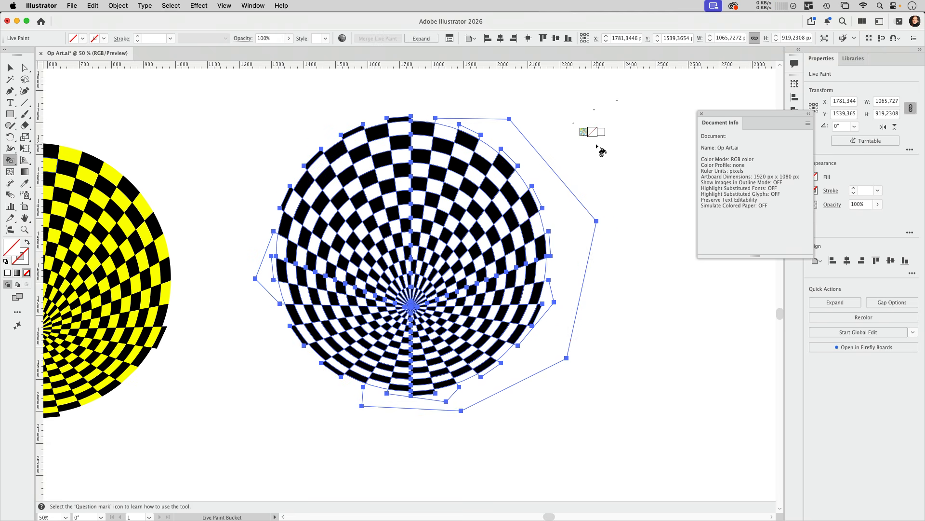